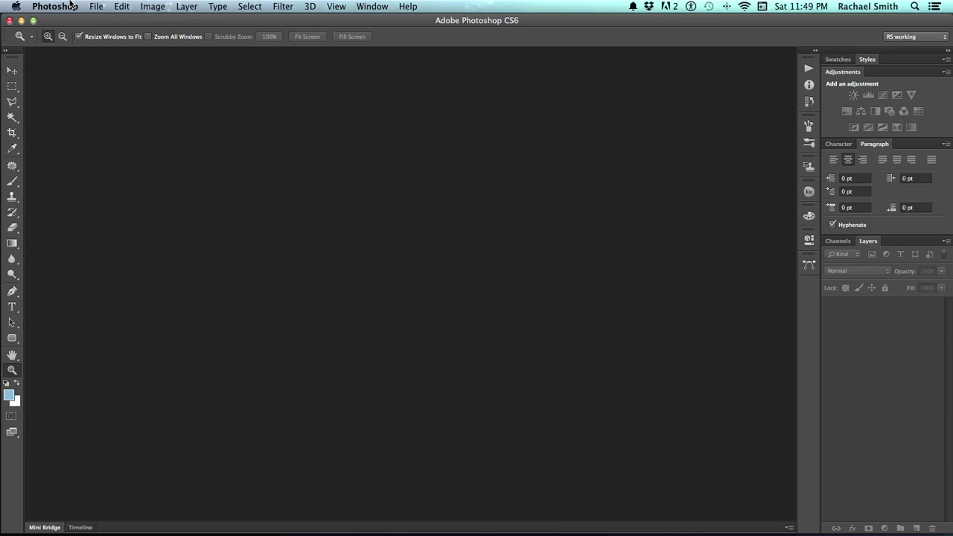
- Start a new document at 300 pixels/inch in CMYK Color mode
{"action": "left_click", "coordinate": [96, 7]}
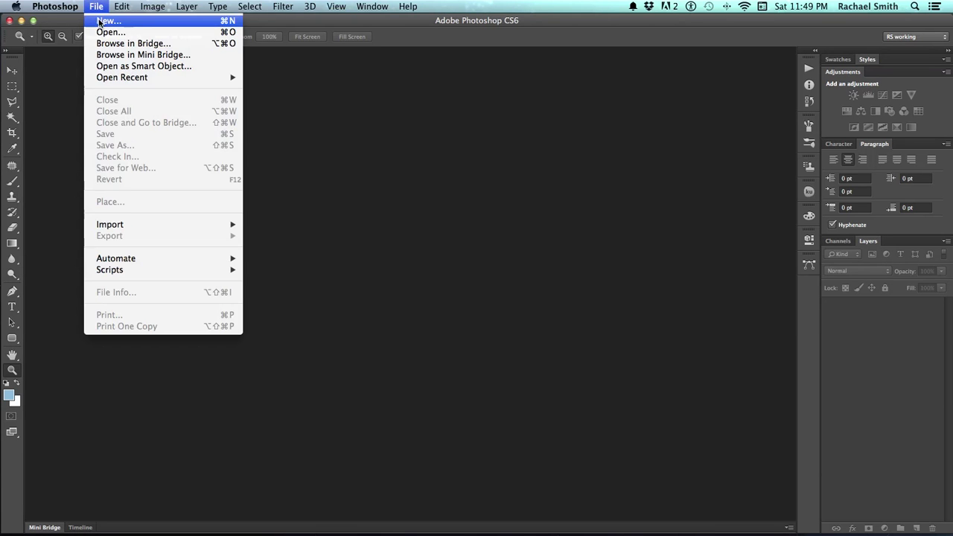
{"action": "left_click", "coordinate": [105, 21]}
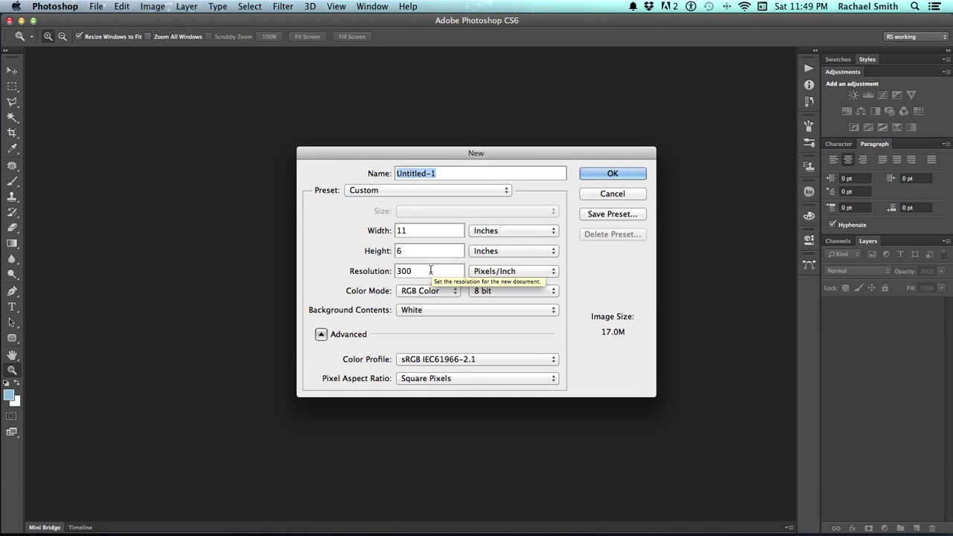
{"action": "left_click_drag", "start_coordinate": [432, 272], "coordinate": [380, 275]}
{"action": "type", "text": "300"}
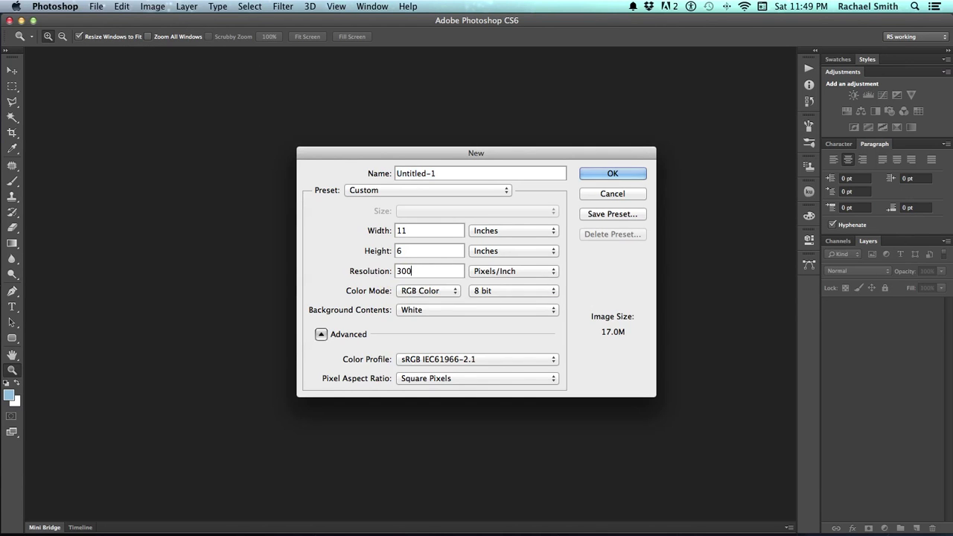
{"action": "left_click", "coordinate": [404, 295]}
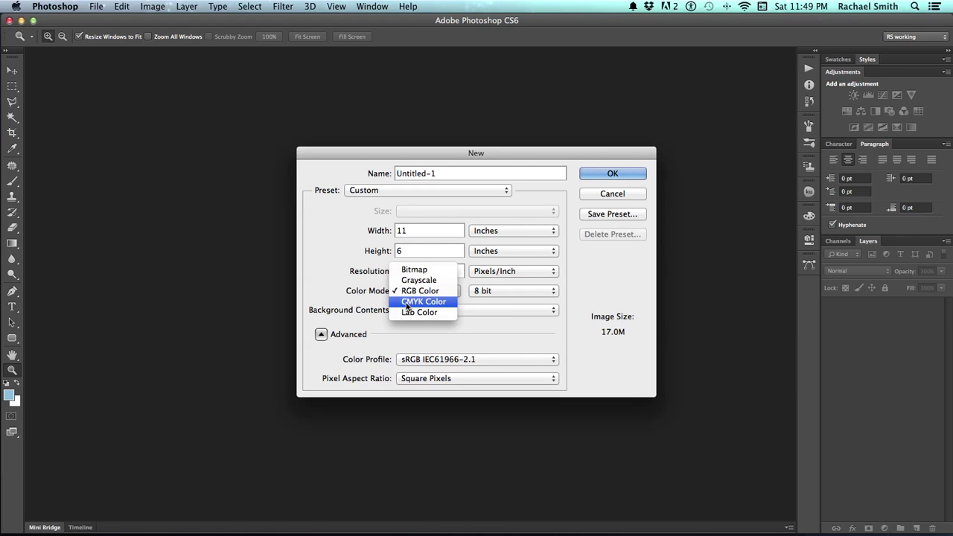
{"action": "left_click", "coordinate": [410, 302]}
- Set the new document's size to 7 inches wide by 15 inches high
{"action": "left_click", "coordinate": [477, 231]}
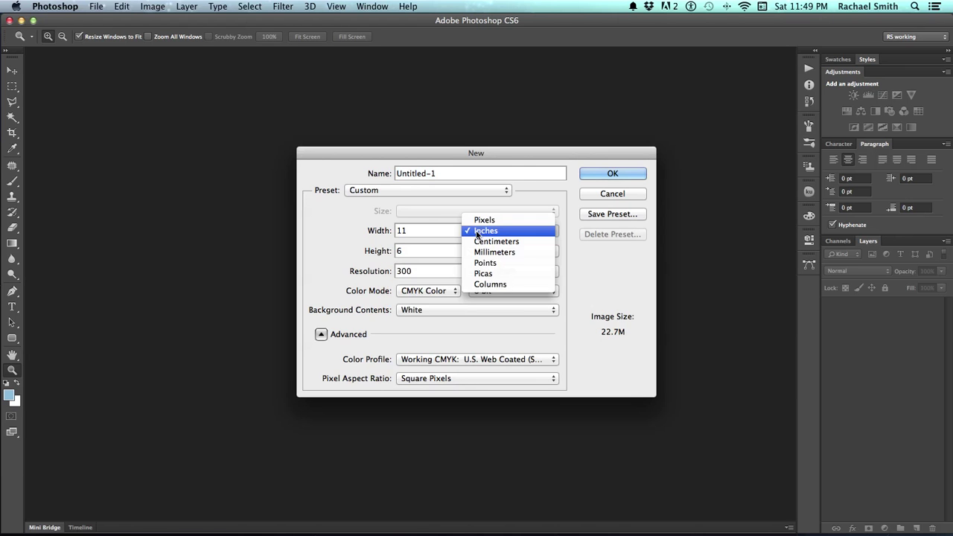
{"action": "left_click", "coordinate": [477, 232]}
{"action": "left_click_drag", "start_coordinate": [427, 230], "coordinate": [341, 229]}
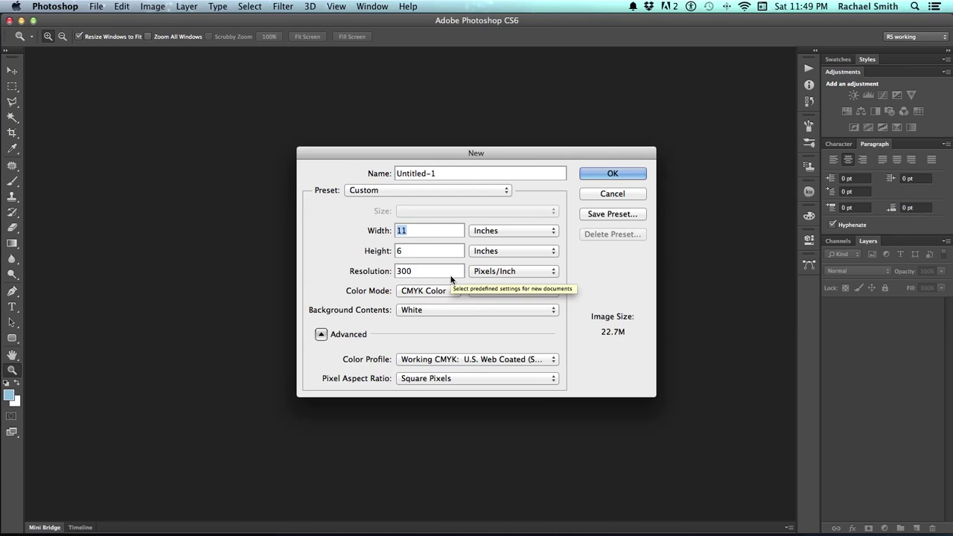
{"action": "type", "text": "7"}
{"action": "key", "text": "Tab"}
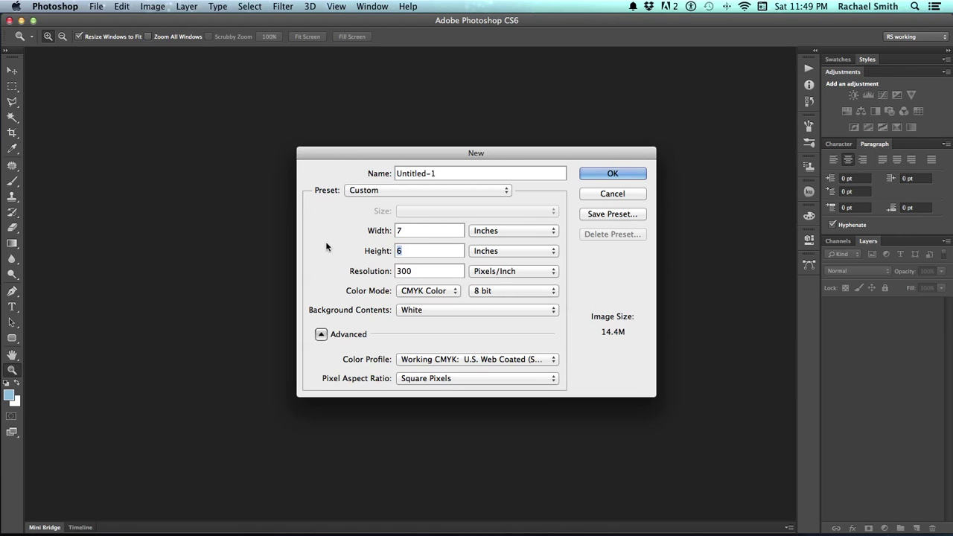
{"action": "type", "text": "15"}
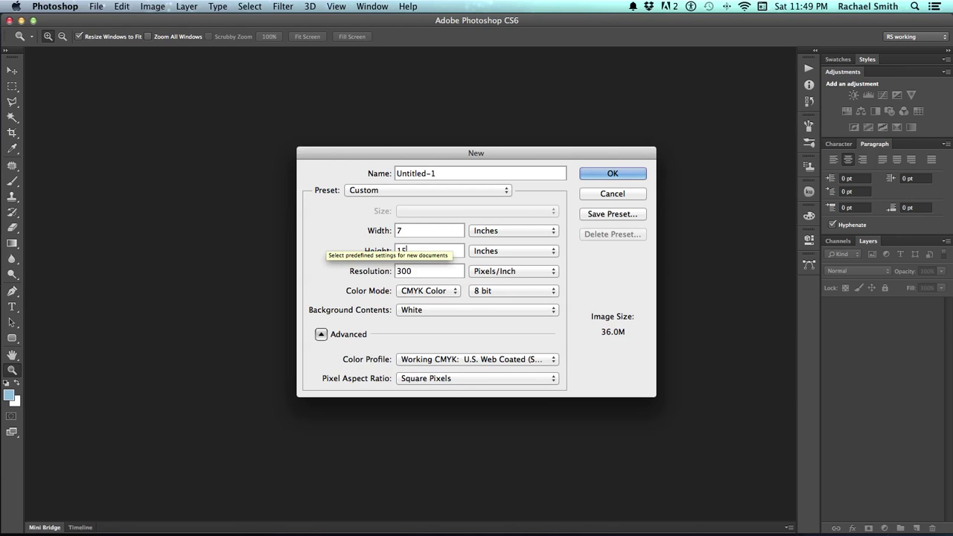
- Create the 7 × 15 in document and marquee a full-width band across the page middle
{"action": "key", "text": "Return"}
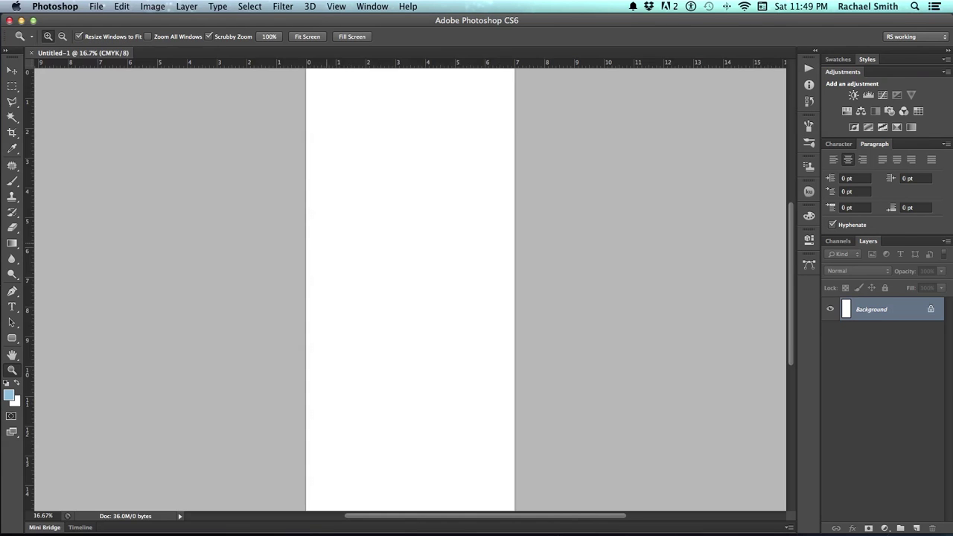
{"action": "scroll", "coordinate": [377, 228], "scroll_direction": "up", "scroll_amount": 2}
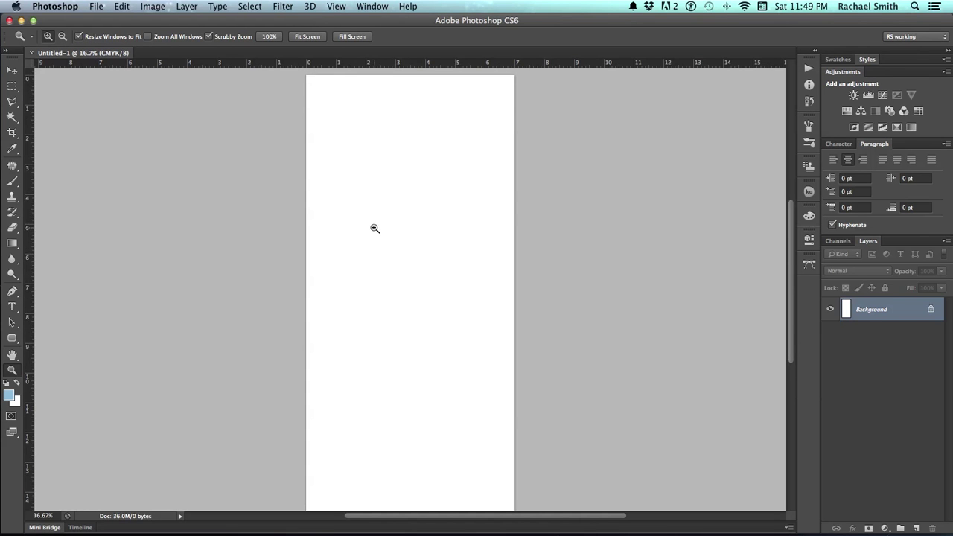
{"action": "scroll", "coordinate": [371, 231], "scroll_direction": "down", "scroll_amount": 2}
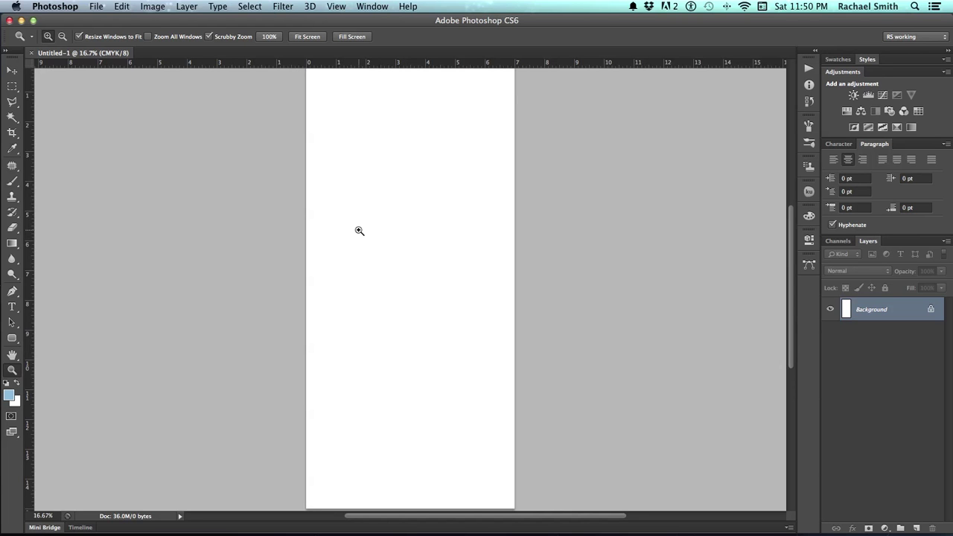
{"action": "key", "text": "m"}
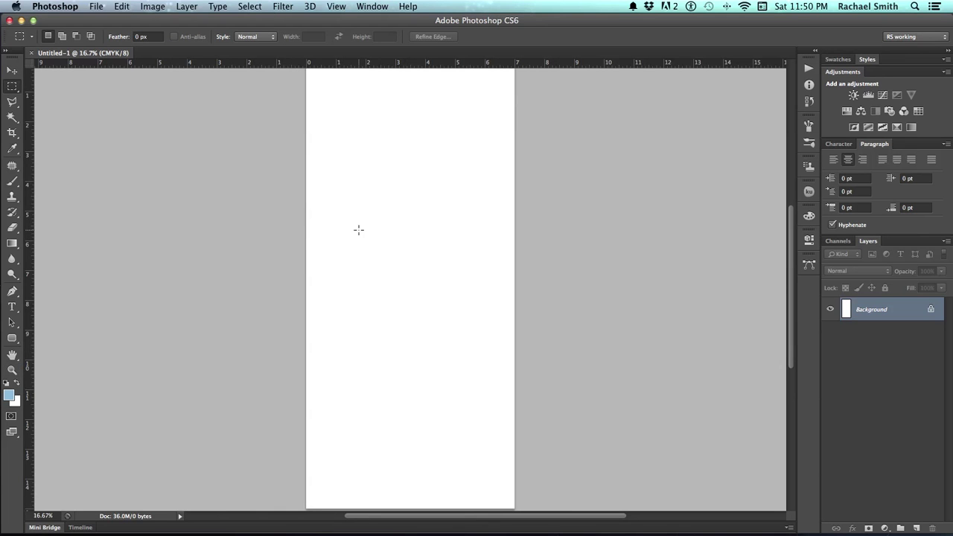
{"action": "left_click_drag", "start_coordinate": [302, 221], "coordinate": [569, 351]}
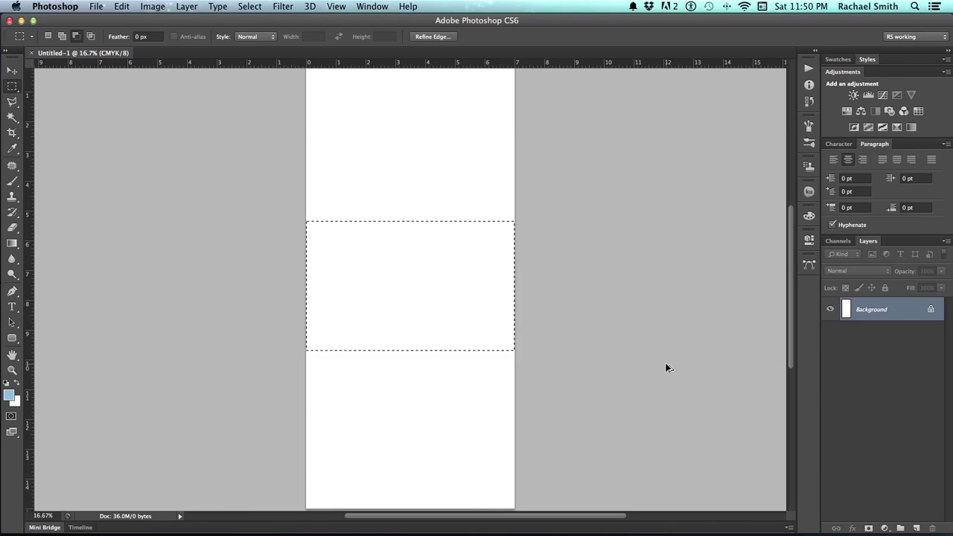
- Fill the selection with black on a new layer and move it to the page top
{"action": "key", "text": "super+shift+alt+n"}
{"action": "key", "text": "d"}
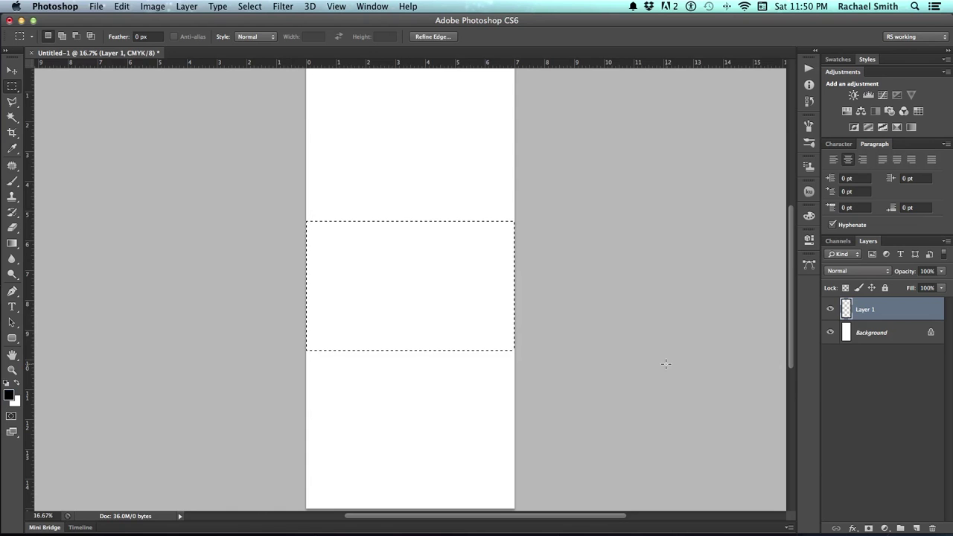
{"action": "key", "text": "alt+BackSpace"}
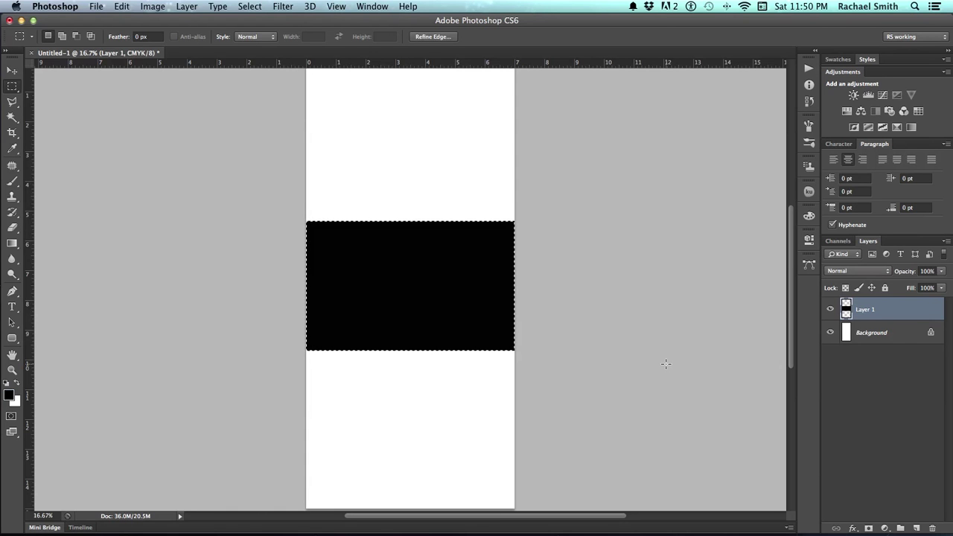
{"action": "key", "text": "super+d"}
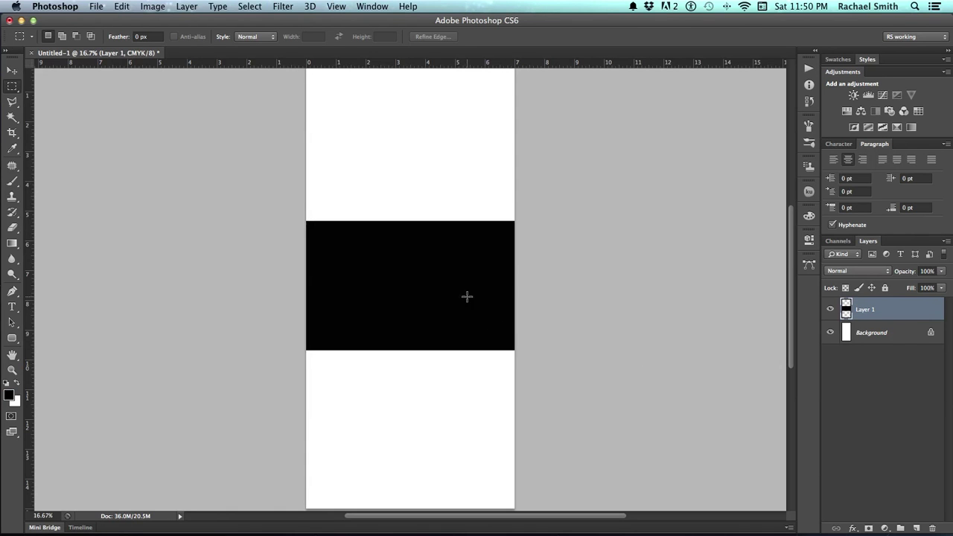
{"action": "left_click_drag", "start_coordinate": [419, 268], "coordinate": [420, 199]}
{"action": "key", "text": "v"}
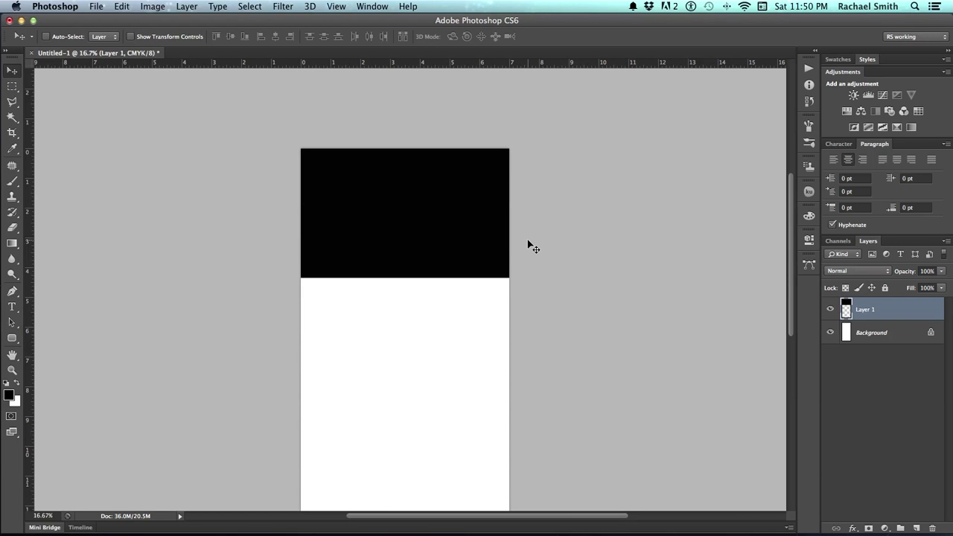
- Duplicate the black panel and seat the copy just below the original with a thin gap
{"action": "key", "text": "super+j"}
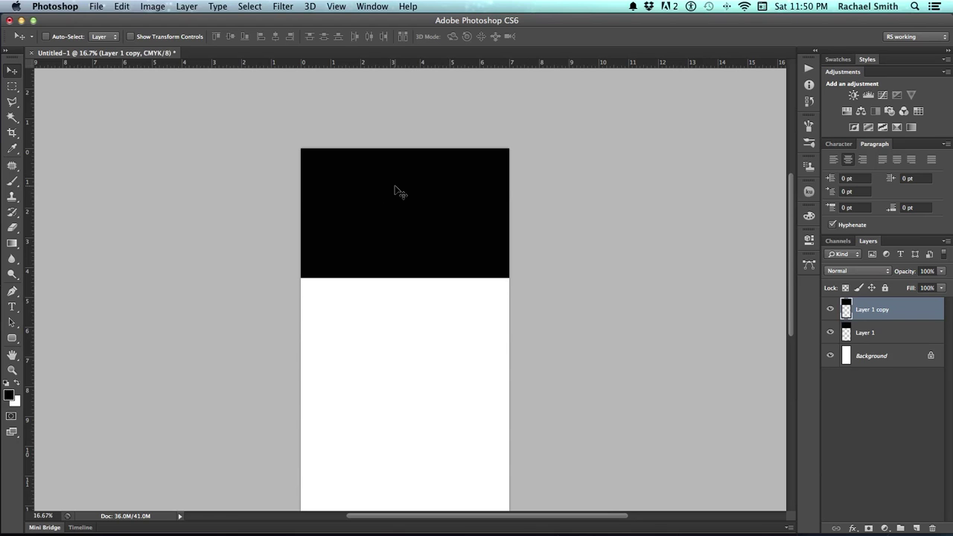
{"action": "left_click_drag", "start_coordinate": [395, 187], "coordinate": [405, 321]}
{"action": "key", "text": "z"}
{"action": "left_click_drag", "start_coordinate": [379, 268], "coordinate": [440, 318]}
{"action": "key", "text": "v"}
{"action": "key", "text": "shift+Up"}
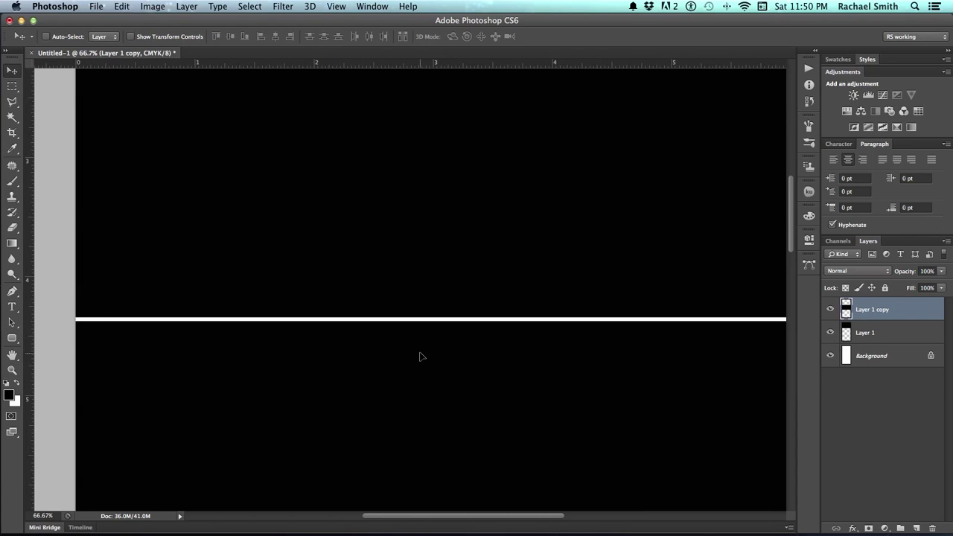
{"action": "key", "text": "Up"}
{"action": "key", "text": "Up"}
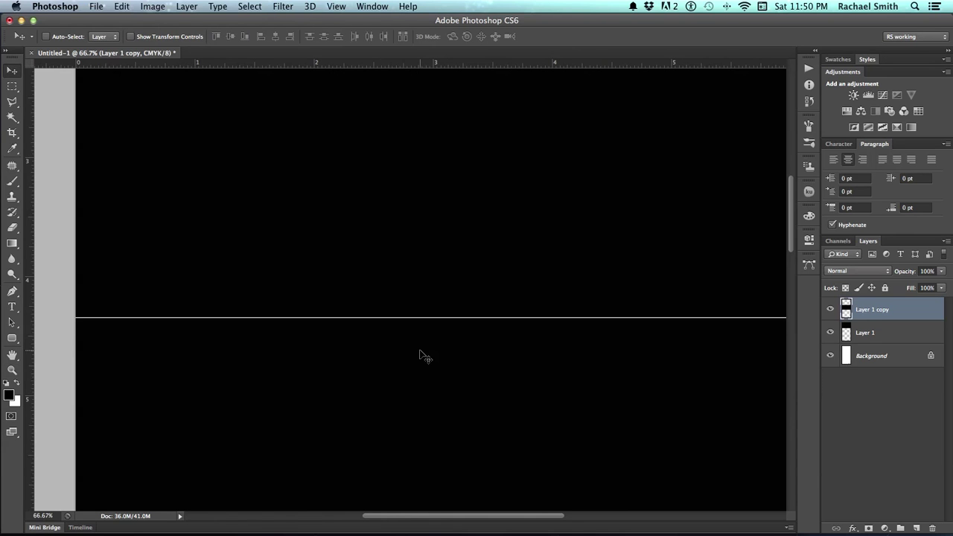
{"action": "key", "text": "super+minus"}
{"action": "key", "text": "super+minus"}
{"action": "key", "text": "super+minus"}
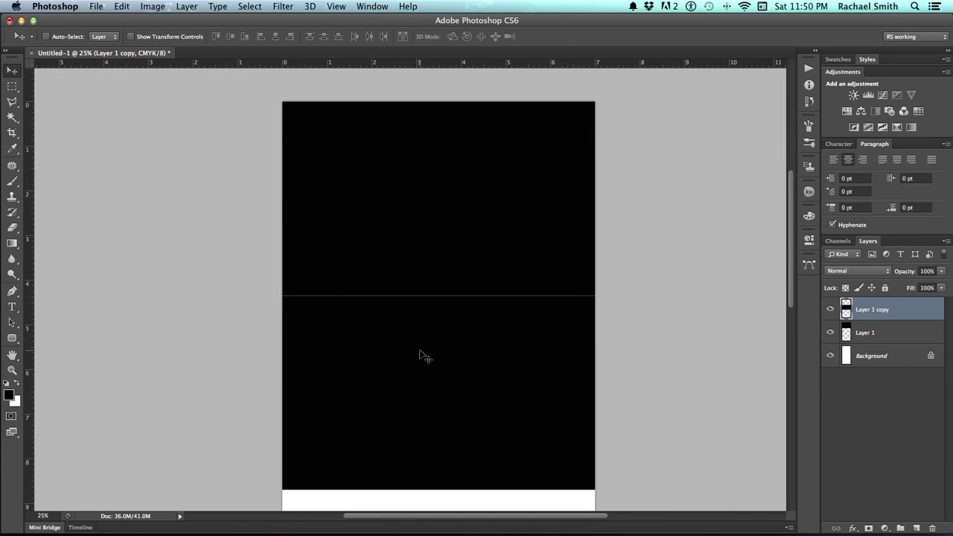
{"action": "left_click_drag", "start_coordinate": [421, 351], "coordinate": [425, 215]}
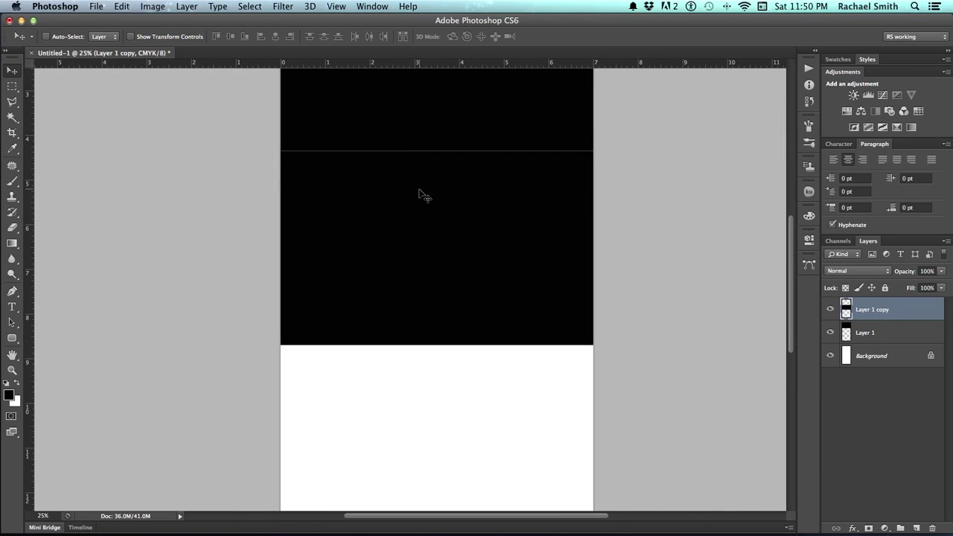
- Add a third panel copy below the second, nudged up to a thin gap, then fit the page
{"action": "key", "text": "super+j"}
{"action": "left_click_drag", "start_coordinate": [419, 191], "coordinate": [464, 389]}
{"action": "key", "text": "z"}
{"action": "left_click", "coordinate": [450, 380]}
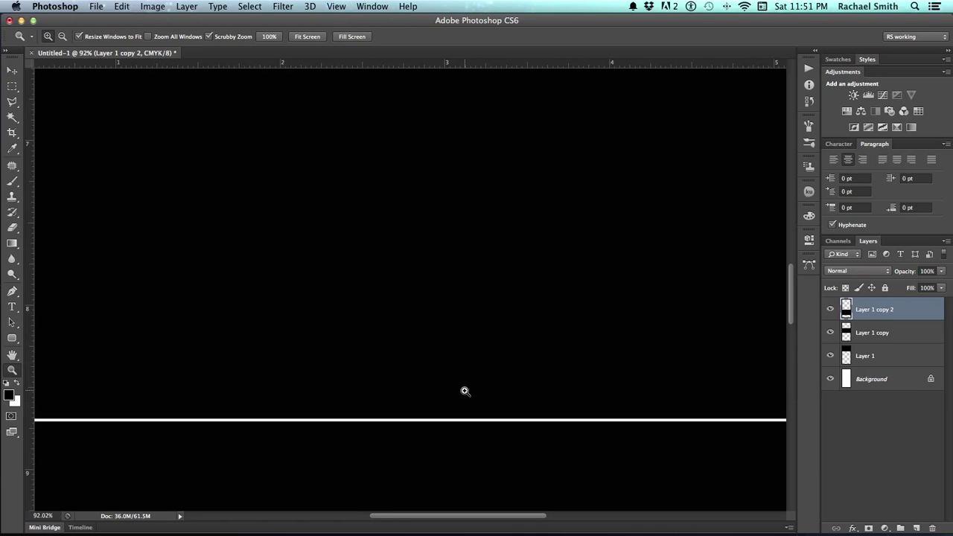
{"action": "key", "text": "v"}
{"action": "key", "text": "Up"}
{"action": "key", "text": "Up"}
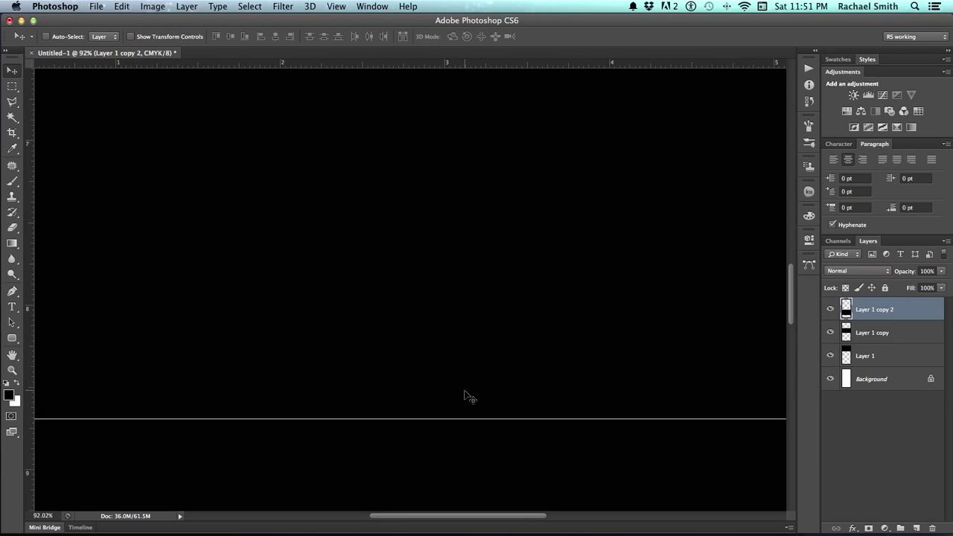
{"action": "key", "text": "shift+Up"}
{"action": "key", "text": "shift+Up"}
{"action": "key", "text": "super+0"}
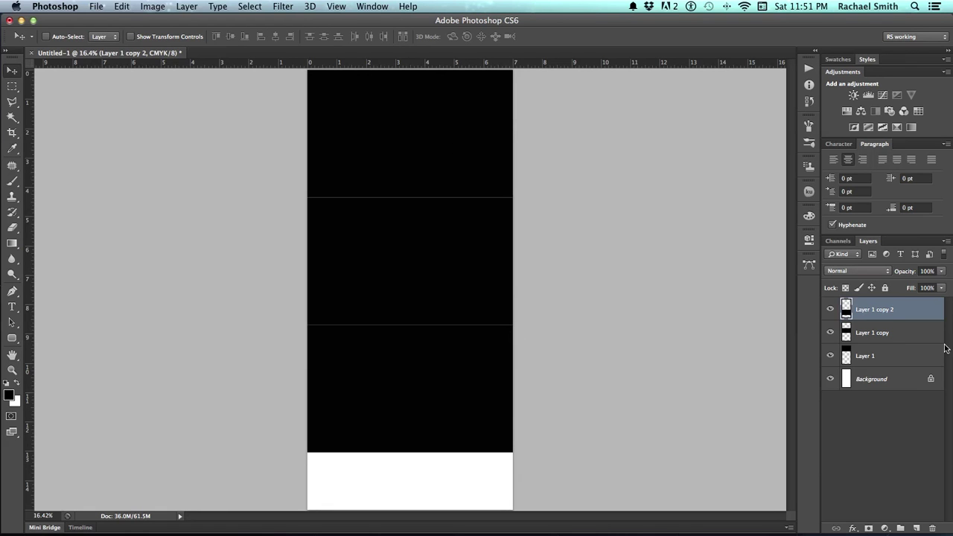
- Stretch all three panel layers to 114.62% height so they reach the page bottom
{"action": "left_click", "coordinate": [876, 361], "text": "shift"}
{"action": "key", "text": "ctrl+t"}
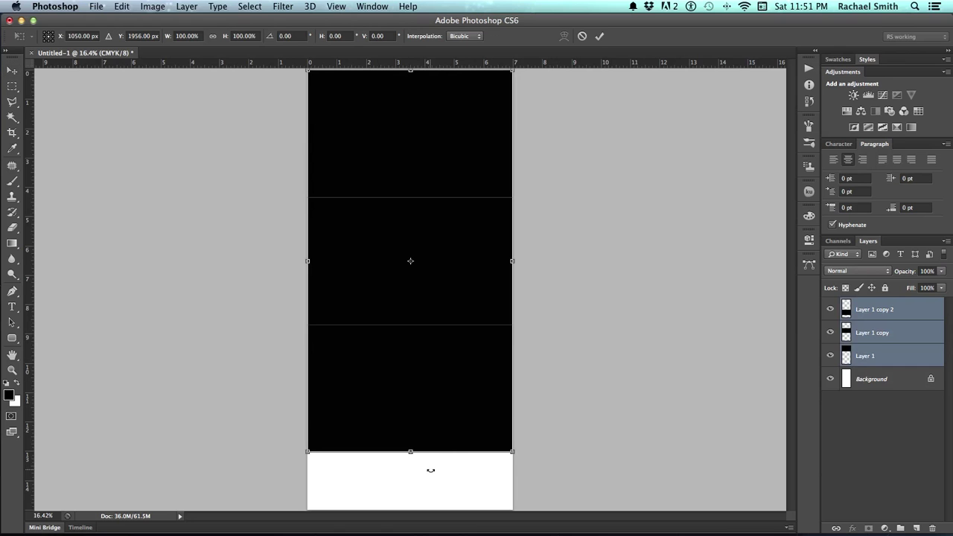
{"action": "left_click_drag", "start_coordinate": [409, 454], "coordinate": [406, 511]}
{"action": "key", "text": "Return"}
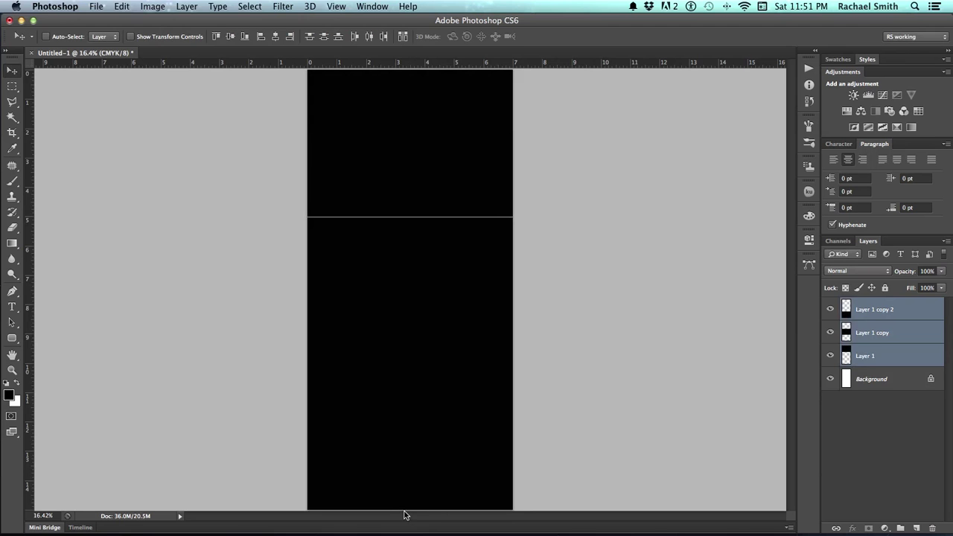
{"action": "key", "text": "z"}
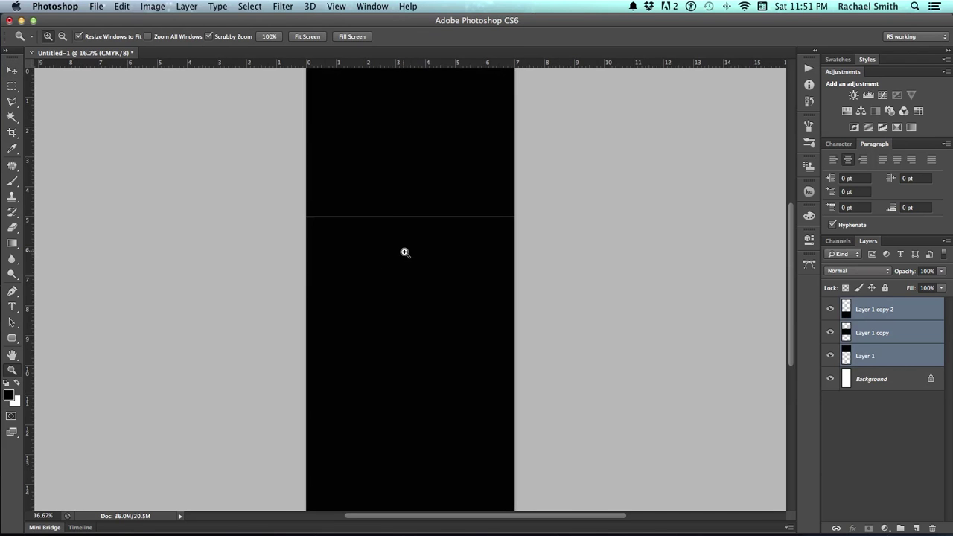
{"action": "left_click", "coordinate": [406, 257]}
{"action": "left_click", "coordinate": [415, 284]}
{"action": "left_click_drag", "start_coordinate": [410, 309], "coordinate": [422, 271]}
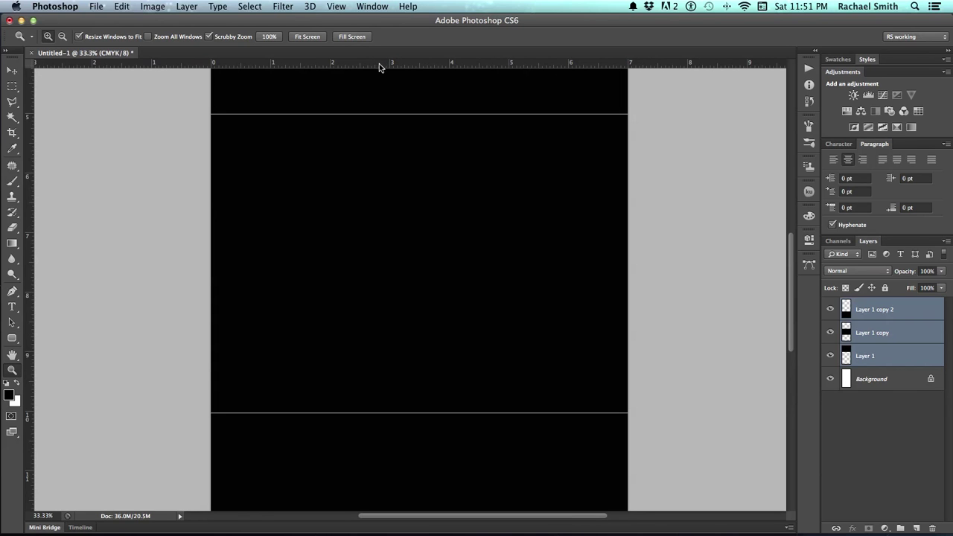
- Keep the rulers in inches and pull a horizontal guide down to 5 inches
{"action": "left_click", "coordinate": [333, 7]}
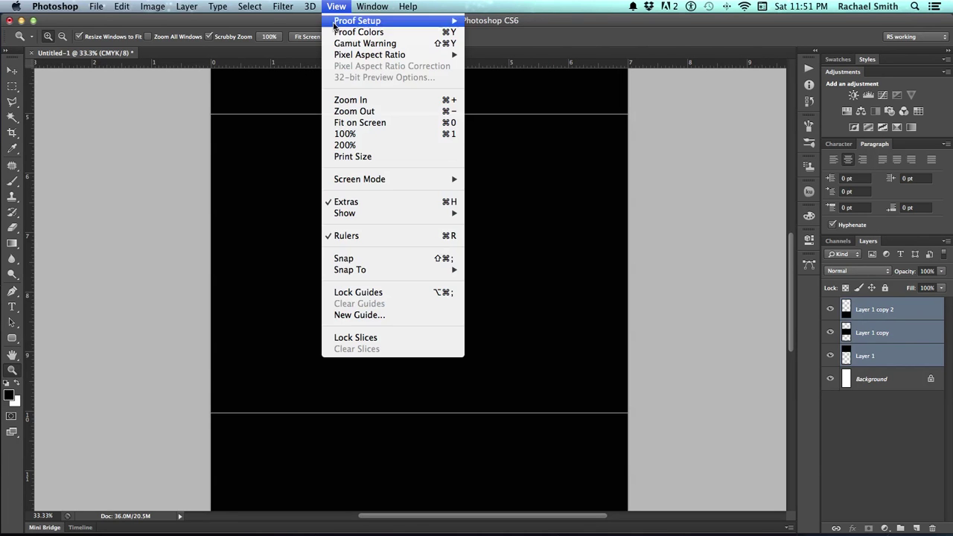
{"action": "left_click", "coordinate": [358, 44]}
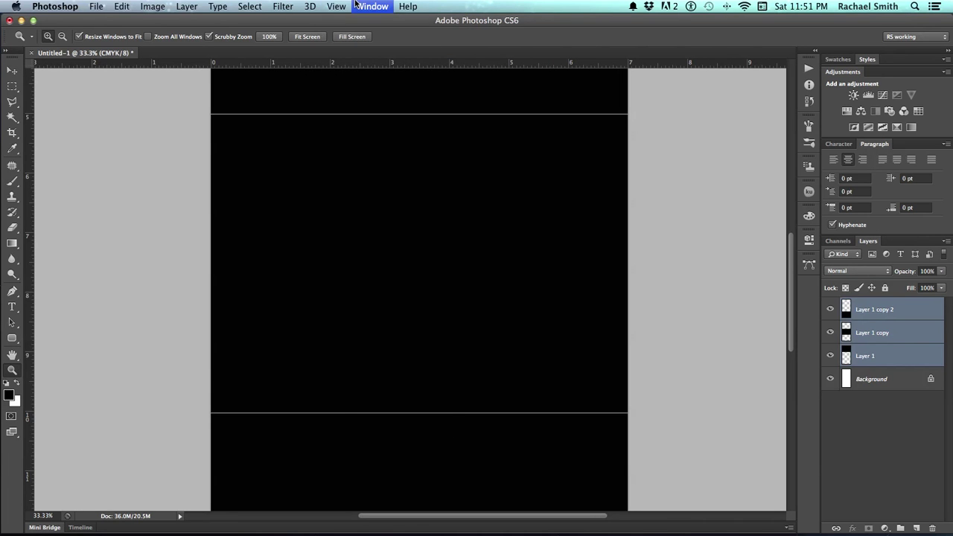
{"action": "right_click", "coordinate": [347, 66]}
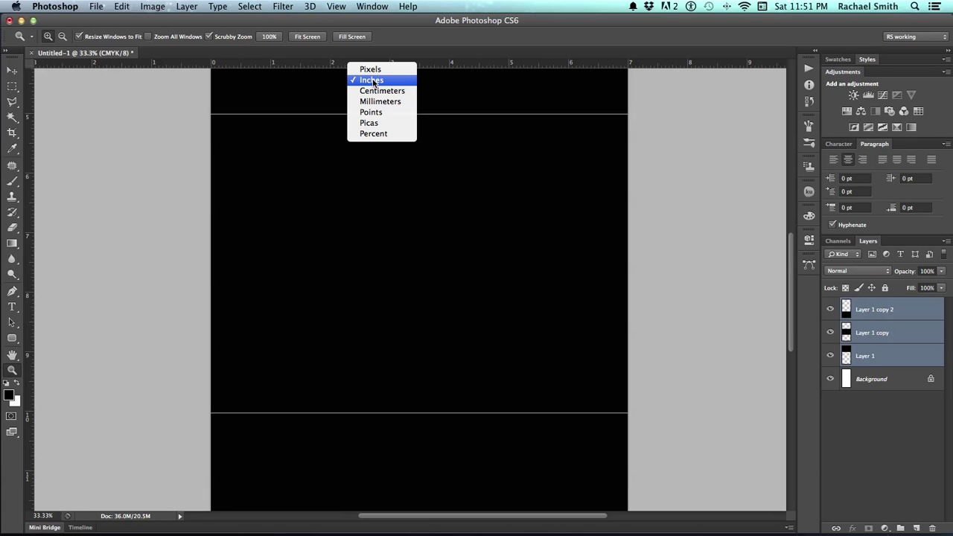
{"action": "left_click", "coordinate": [373, 80]}
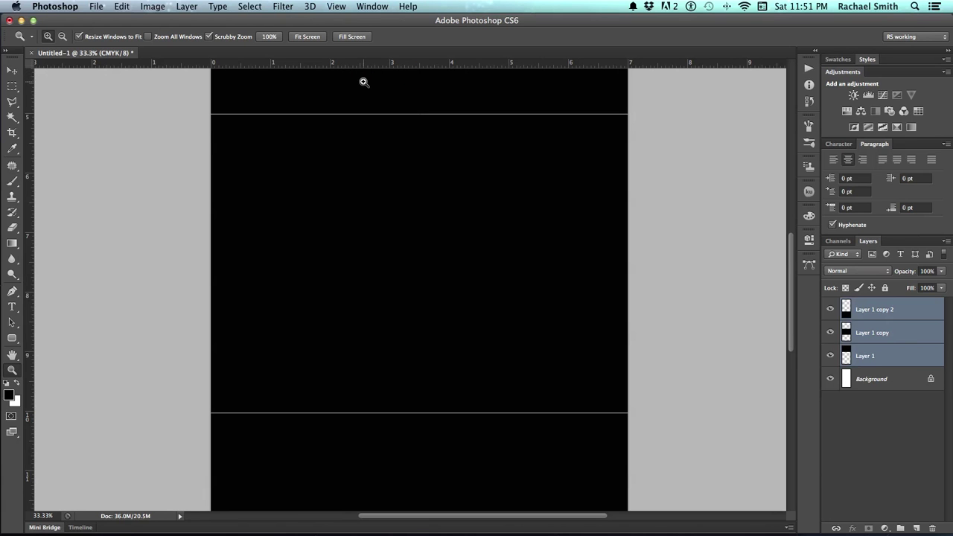
{"action": "left_click_drag", "start_coordinate": [366, 63], "coordinate": [372, 115]}
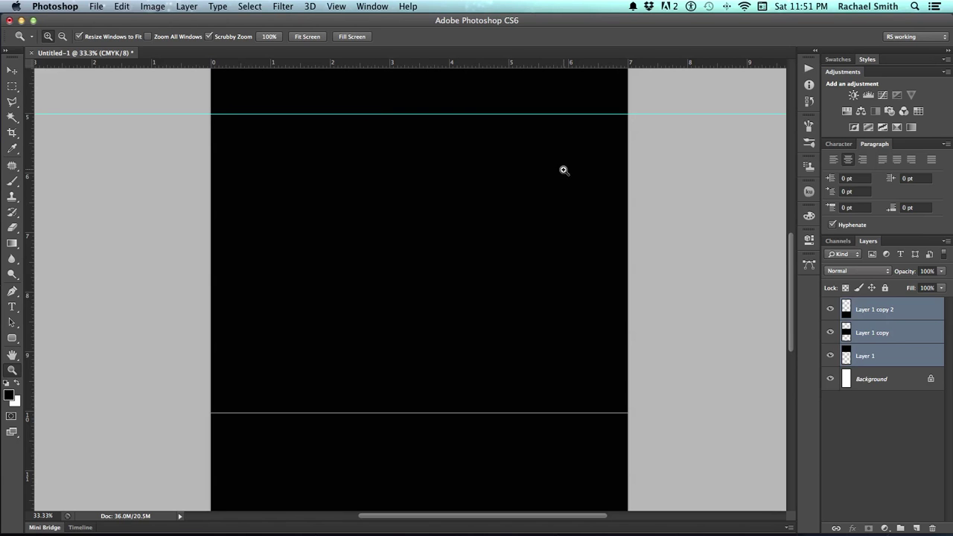
- Add a second horizontal guide at about 10 inches with snapping toggled, then fit the page
{"action": "scroll", "coordinate": [440, 249], "scroll_direction": "down", "scroll_amount": 3}
{"action": "scroll", "coordinate": [418, 223], "scroll_direction": "down", "scroll_amount": 12}
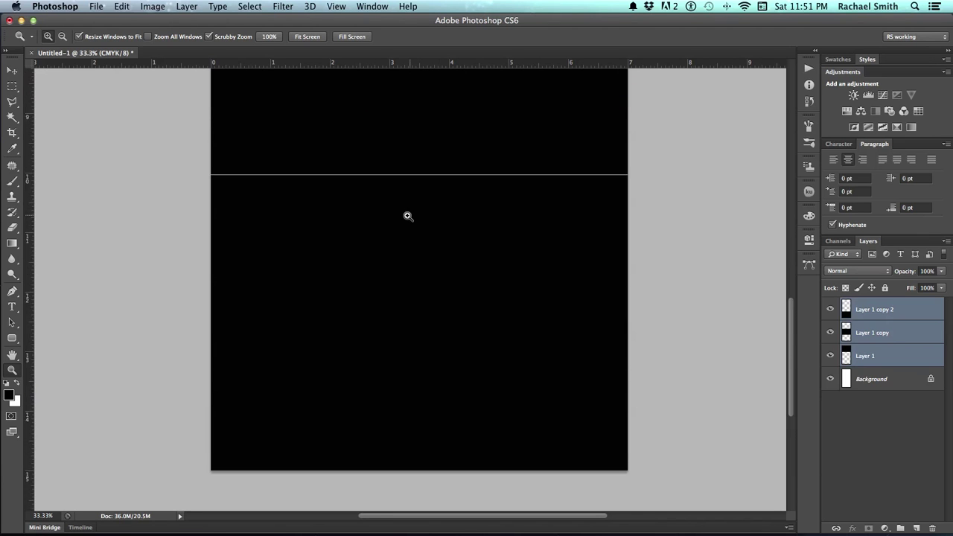
{"action": "left_click_drag", "start_coordinate": [413, 65], "coordinate": [413, 132]}
{"action": "left_click", "coordinate": [335, 7]}
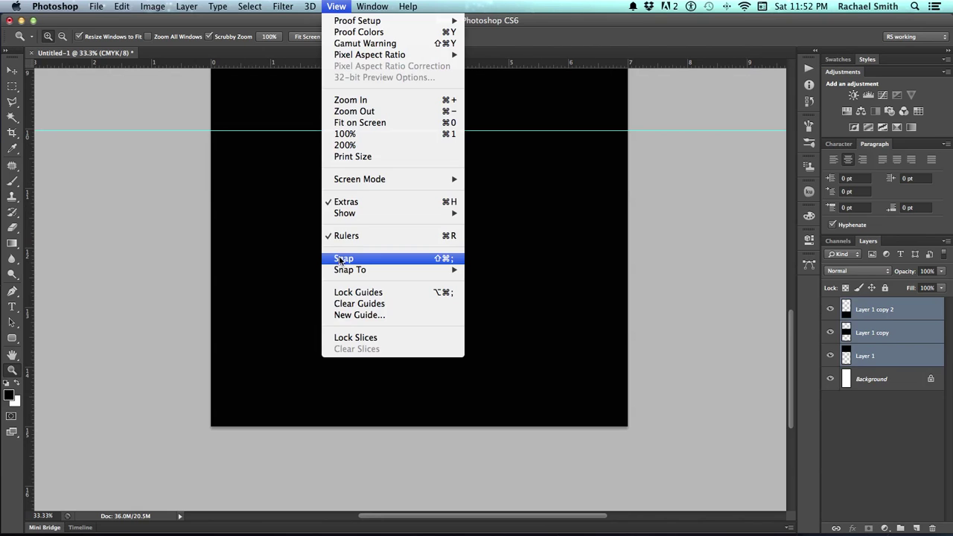
{"action": "left_click", "coordinate": [342, 259]}
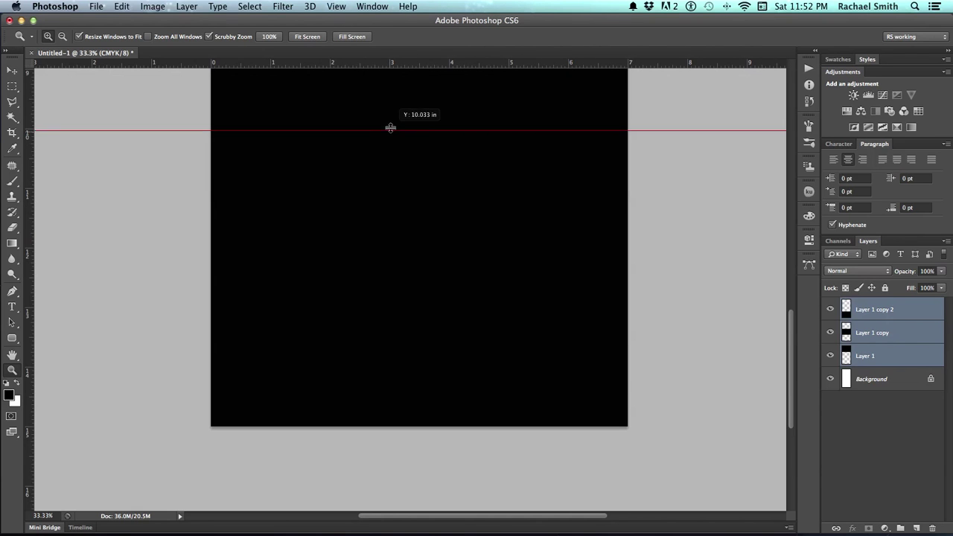
{"action": "mouse_move", "coordinate": [390, 128]}
{"action": "left_mouse_down"}
{"action": "mouse_move", "coordinate": [393, 140]}
{"action": "mouse_move", "coordinate": [393, 130]}
{"action": "left_mouse_up"}
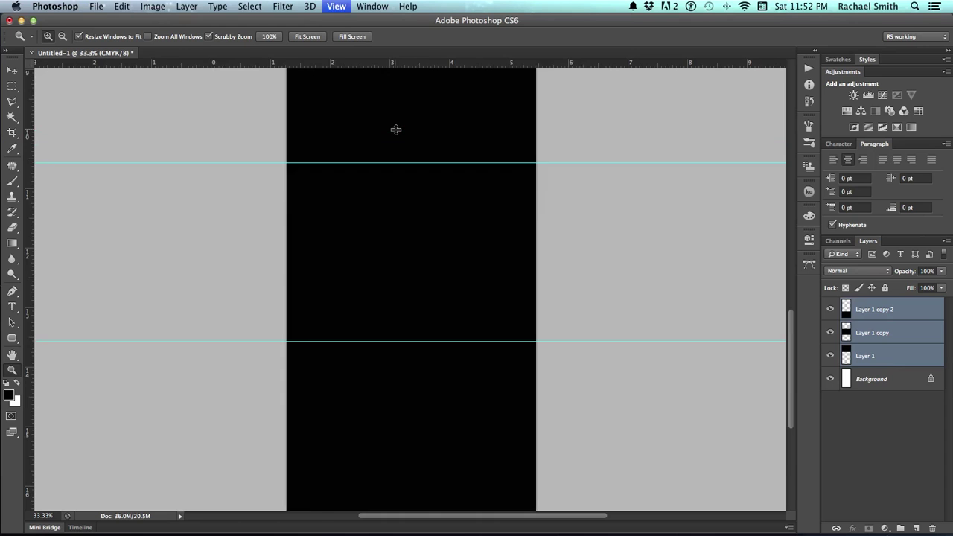
{"action": "key", "text": "super+0"}
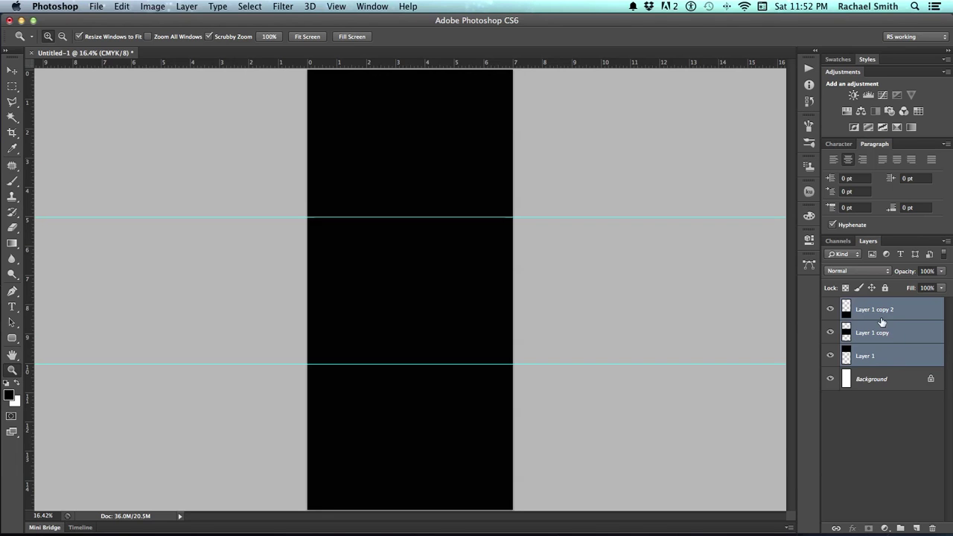
- Delete the three black panel layers and confirm the deletion
{"action": "left_click", "coordinate": [932, 528]}
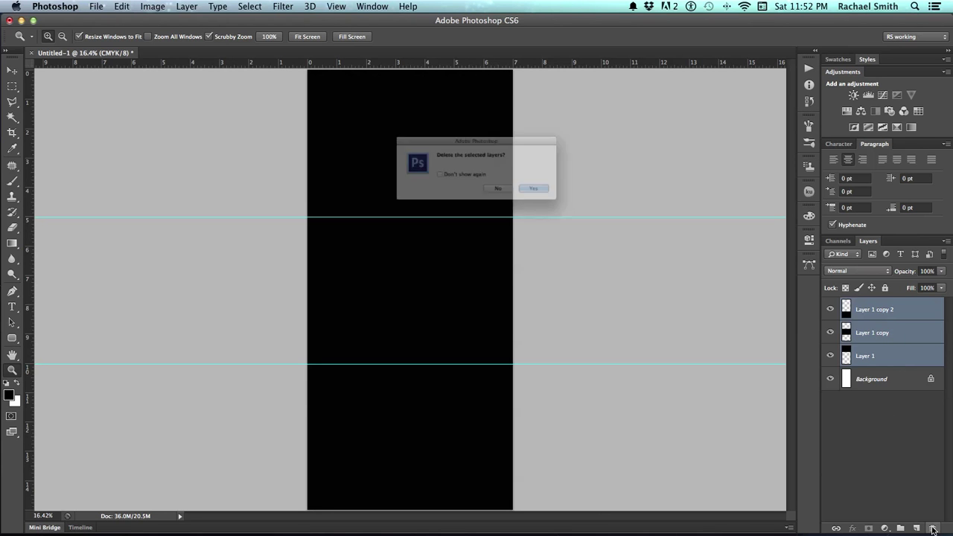
{"action": "left_click", "coordinate": [566, 199]}
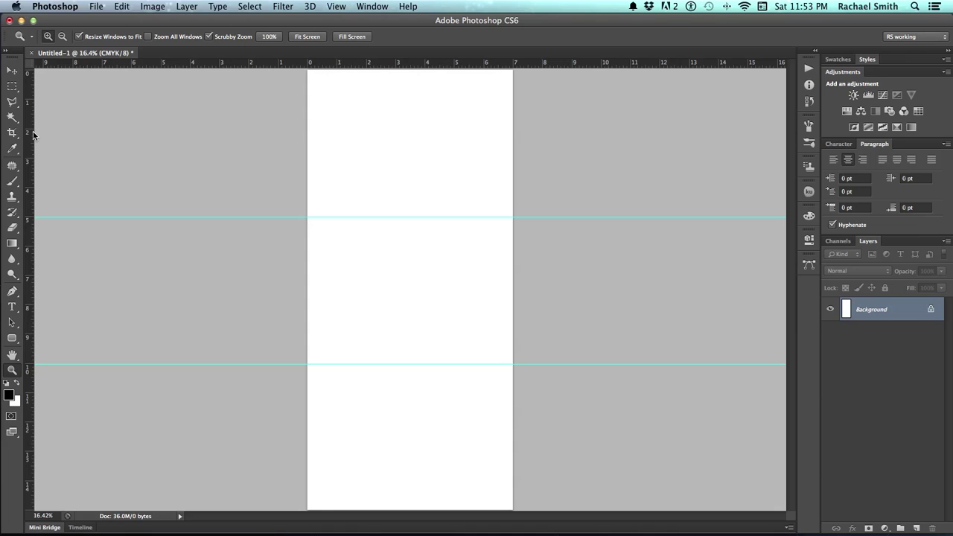
- Place guides on the page's left, right and top edges, with snapping toggled
{"action": "left_click_drag", "start_coordinate": [33, 134], "coordinate": [306, 156]}
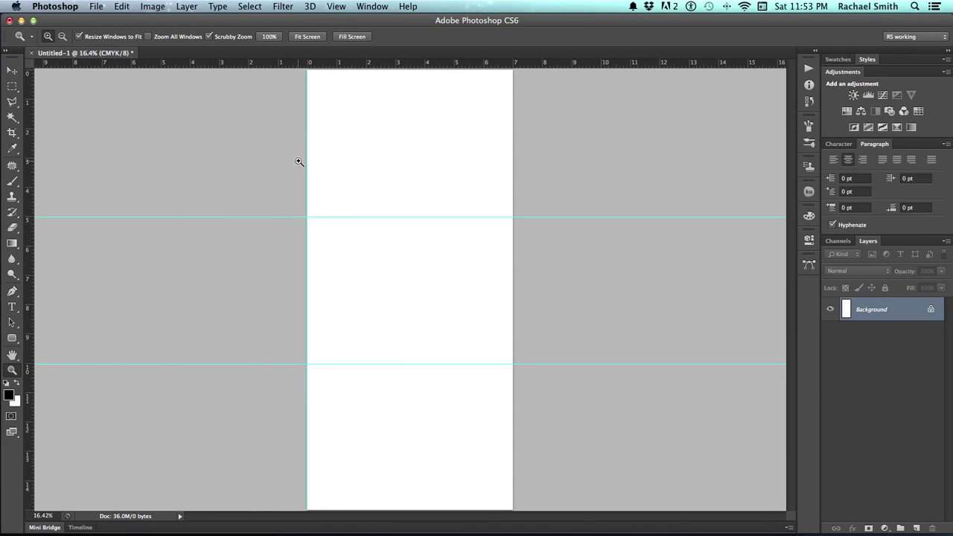
{"action": "left_click", "coordinate": [336, 6]}
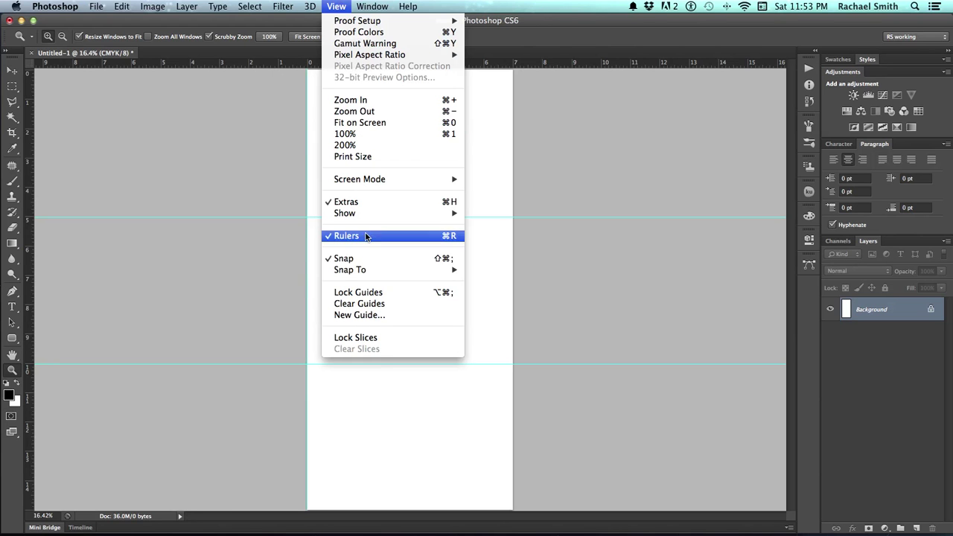
{"action": "left_click", "coordinate": [364, 258]}
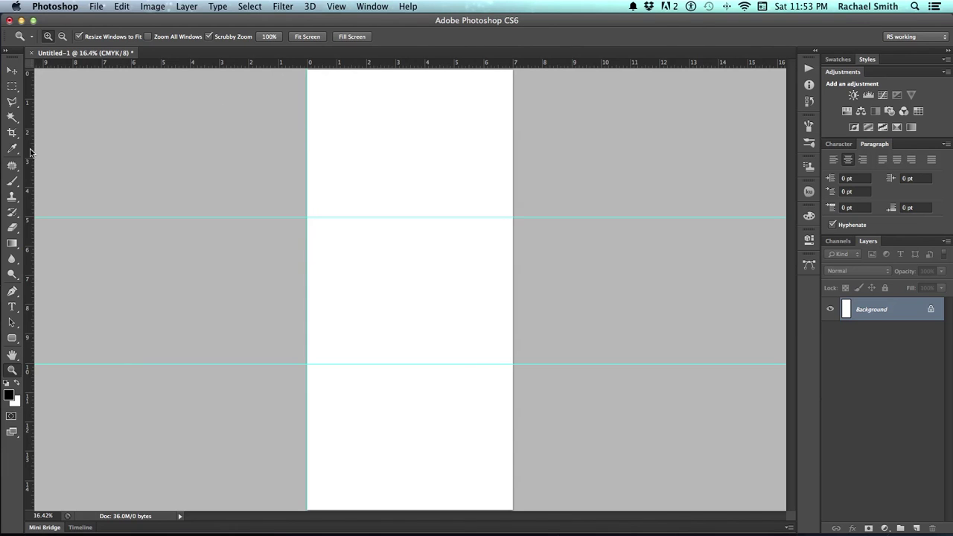
{"action": "left_click_drag", "start_coordinate": [28, 155], "coordinate": [512, 203]}
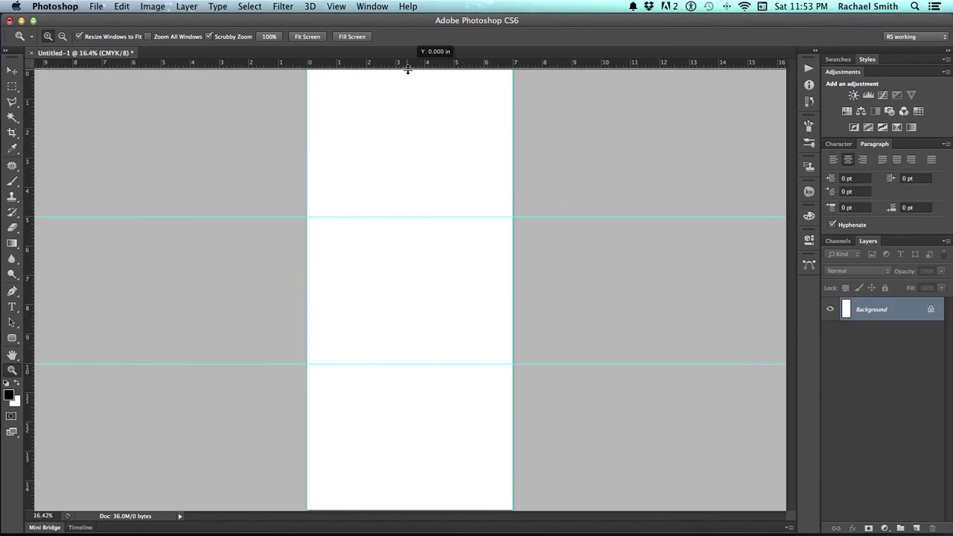
{"action": "left_click_drag", "start_coordinate": [407, 60], "coordinate": [403, 511]}
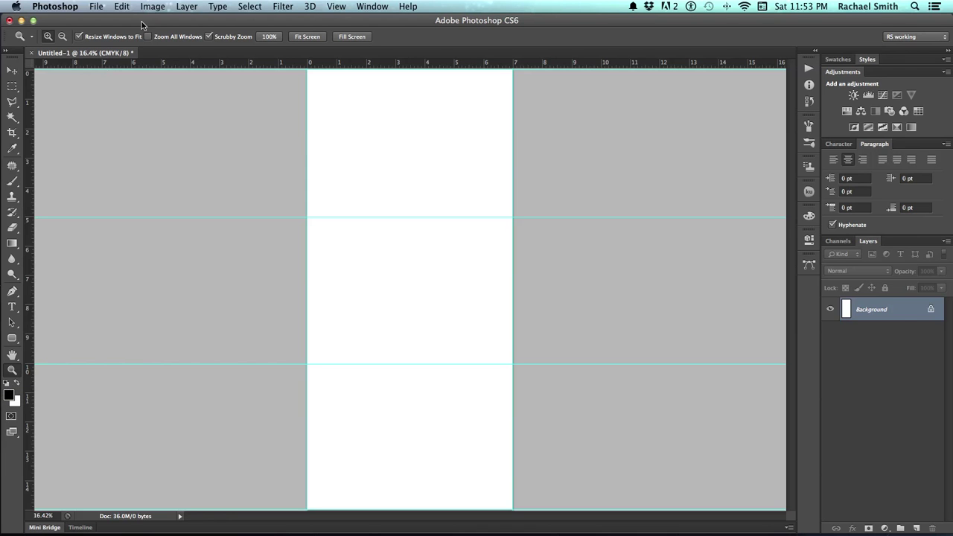
- Enlarge the canvas by a relative .25 in width and height in inches, anchored at the centre
{"action": "left_click", "coordinate": [158, 6]}
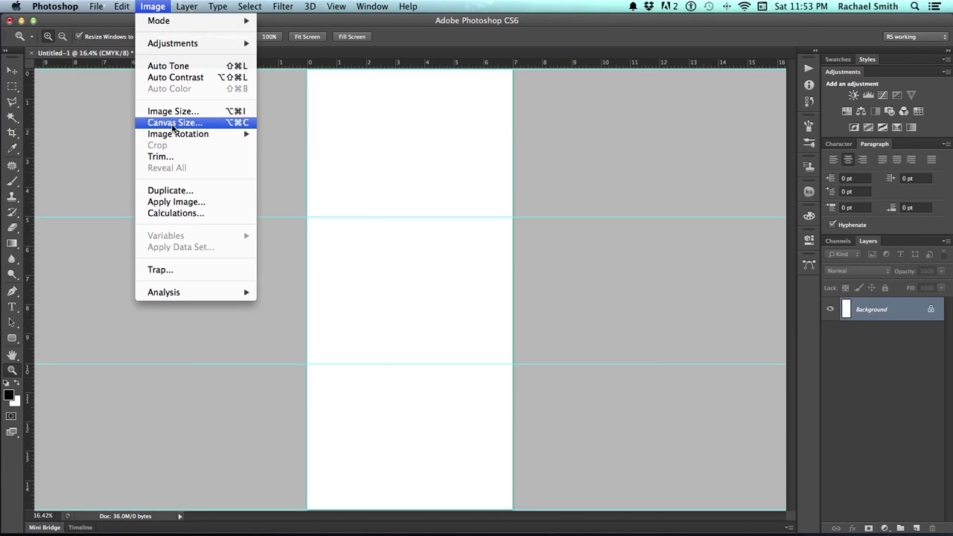
{"action": "left_click", "coordinate": [172, 123]}
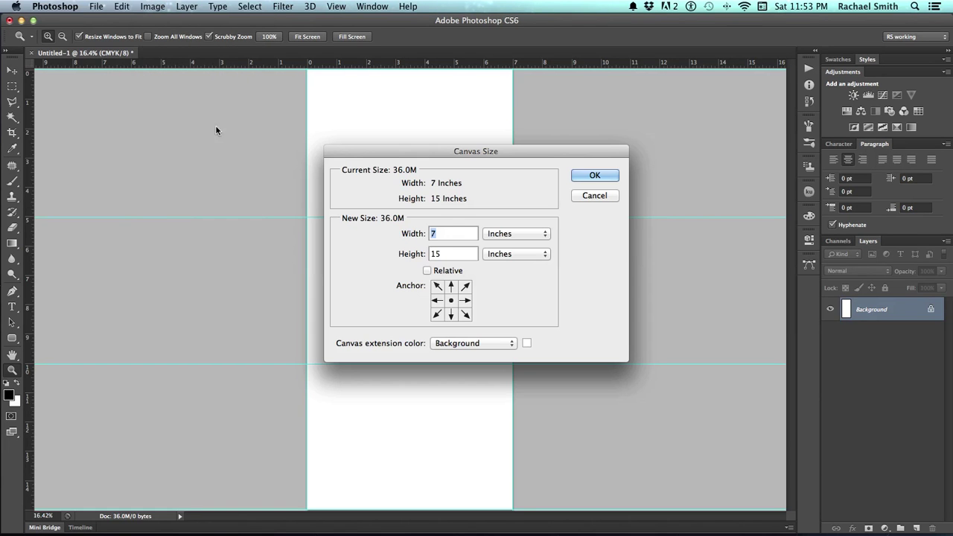
{"action": "left_click", "coordinate": [427, 271]}
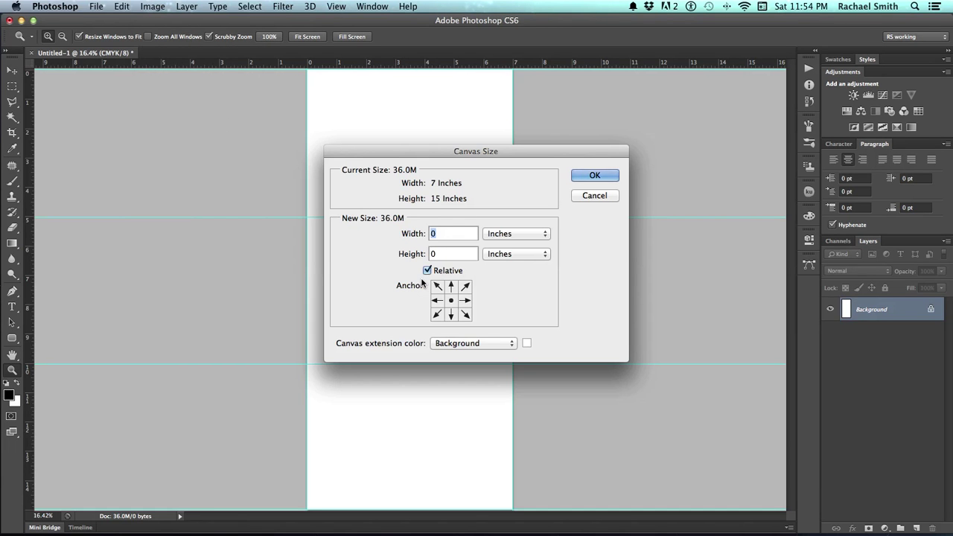
{"action": "left_click", "coordinate": [511, 234]}
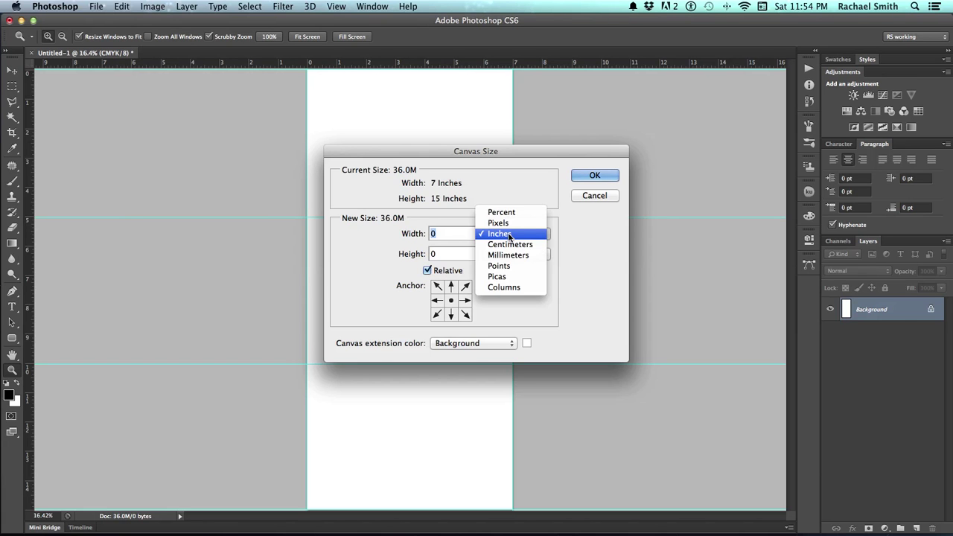
{"action": "left_click", "coordinate": [509, 234]}
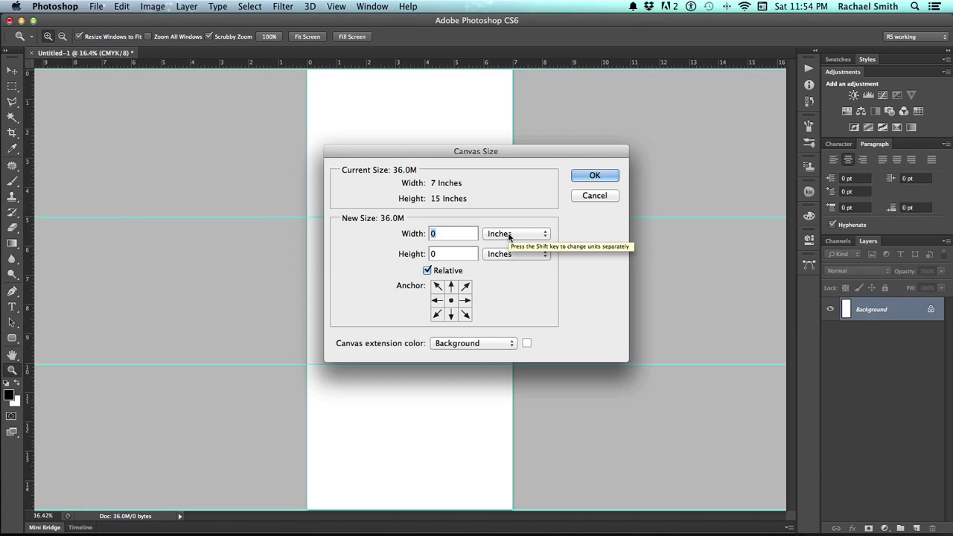
{"action": "left_click", "coordinate": [451, 287]}
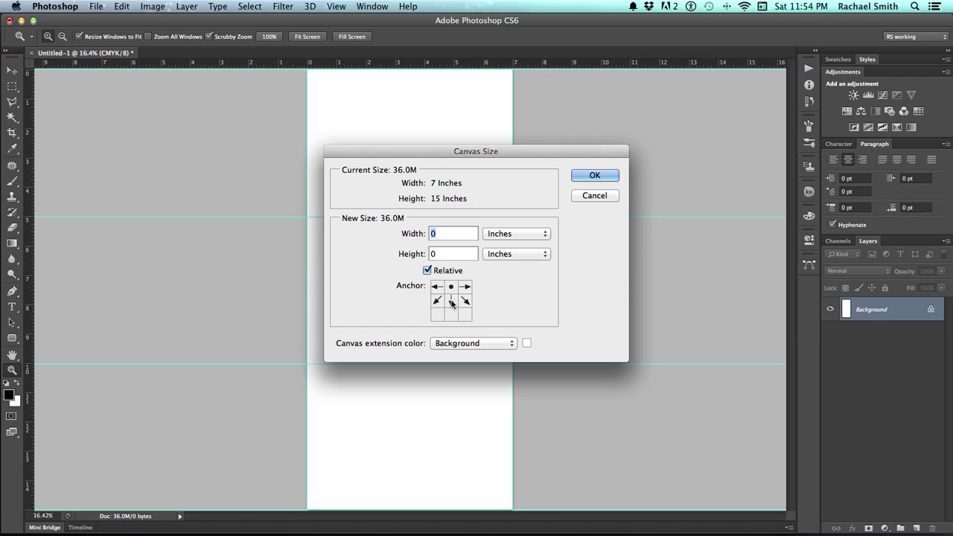
{"action": "left_click", "coordinate": [451, 301]}
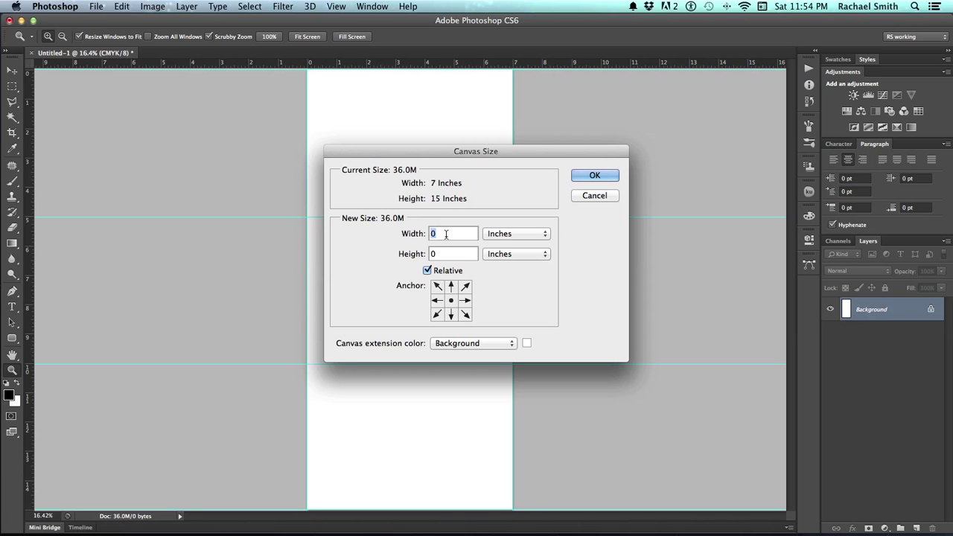
{"action": "type", "text": ".25"}
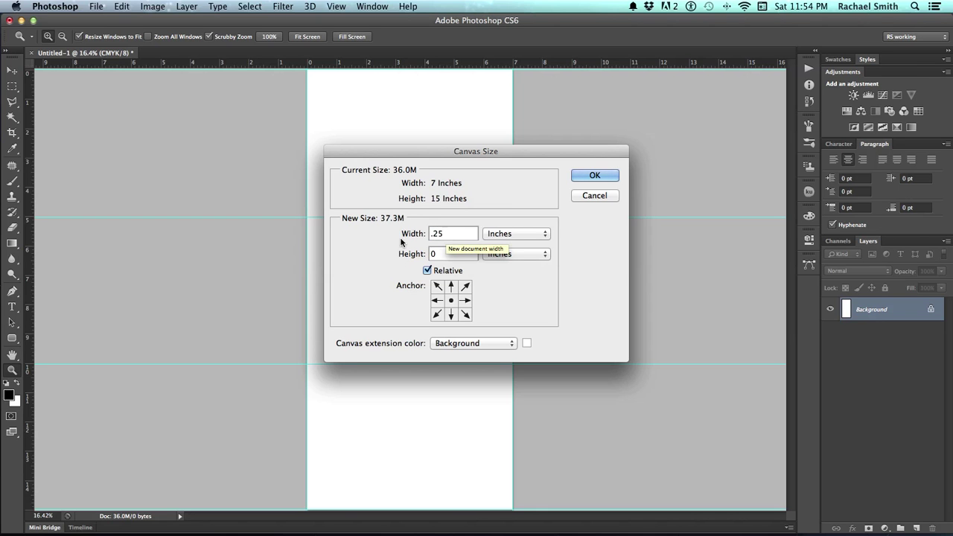
{"action": "key", "text": "Tab"}
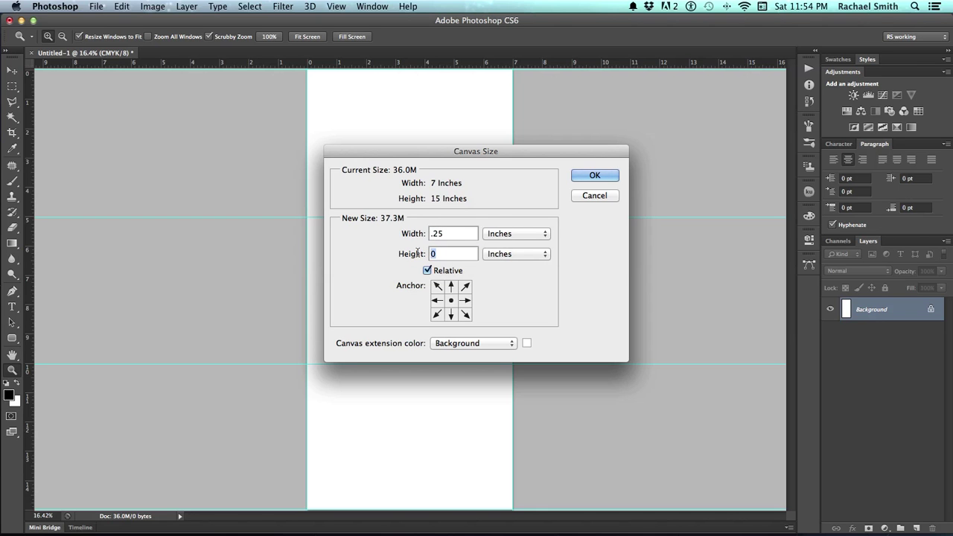
{"action": "type", "text": ".25"}
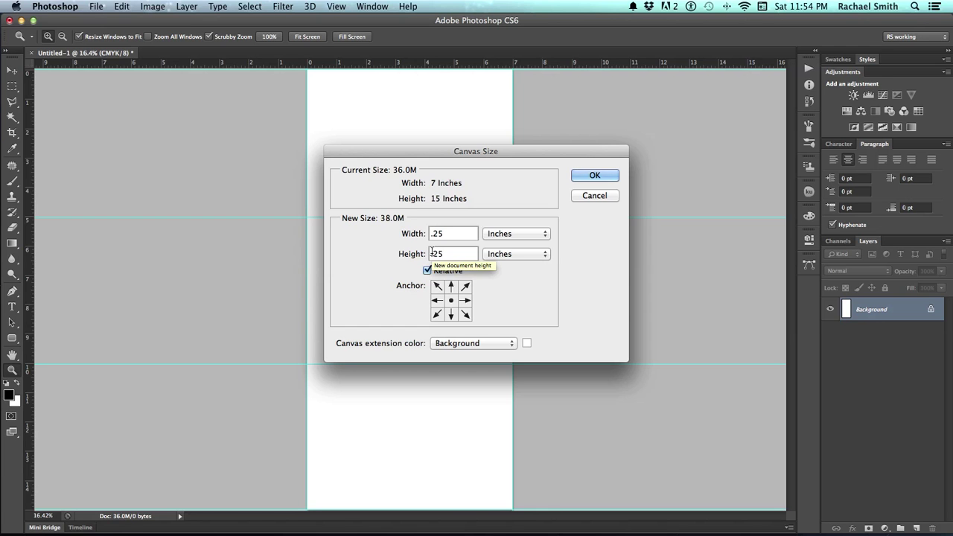
{"action": "left_click", "coordinate": [607, 176]}
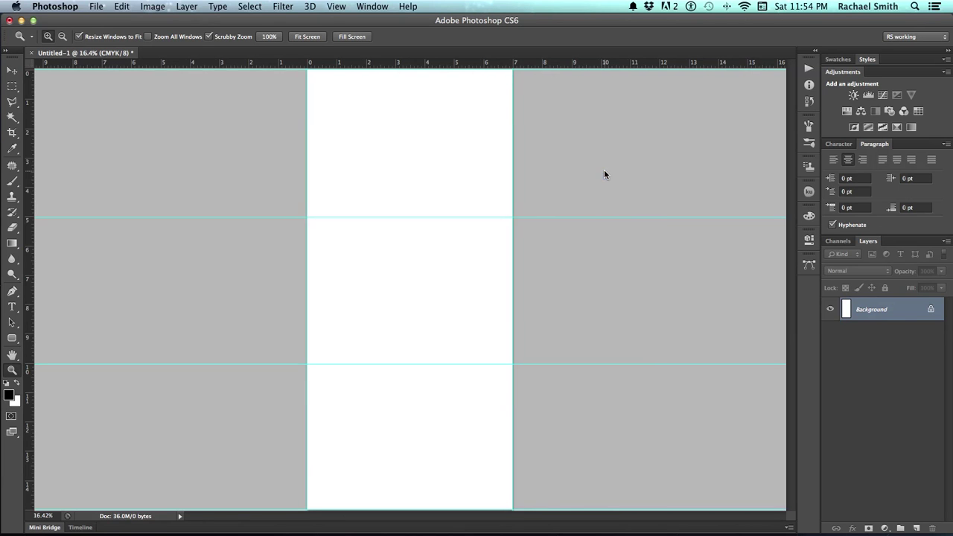
- Zoom to 66.7% on the page's top-left corner where the edge guides meet
{"action": "left_click", "coordinate": [517, 145]}
{"action": "left_click_drag", "start_coordinate": [518, 146], "coordinate": [524, 283]}
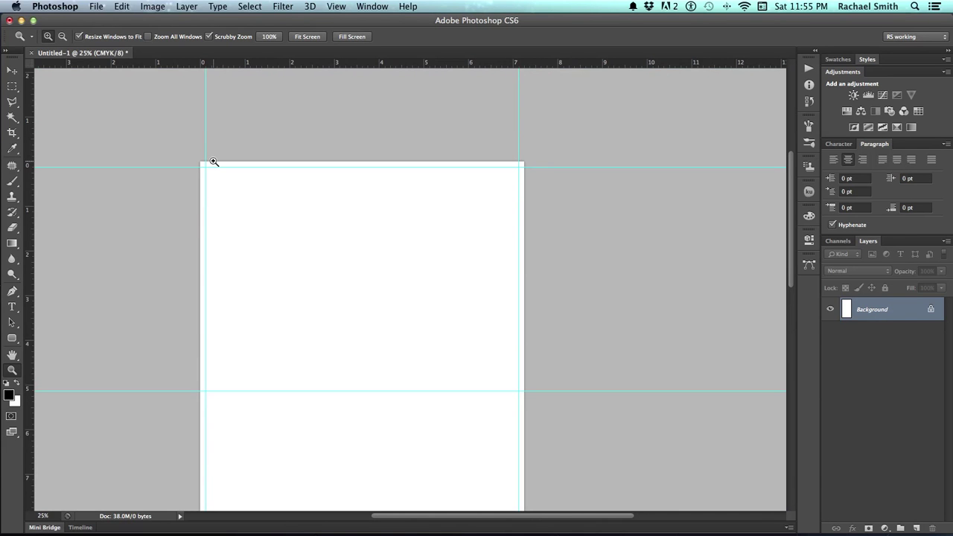
{"action": "key", "text": "super+0"}
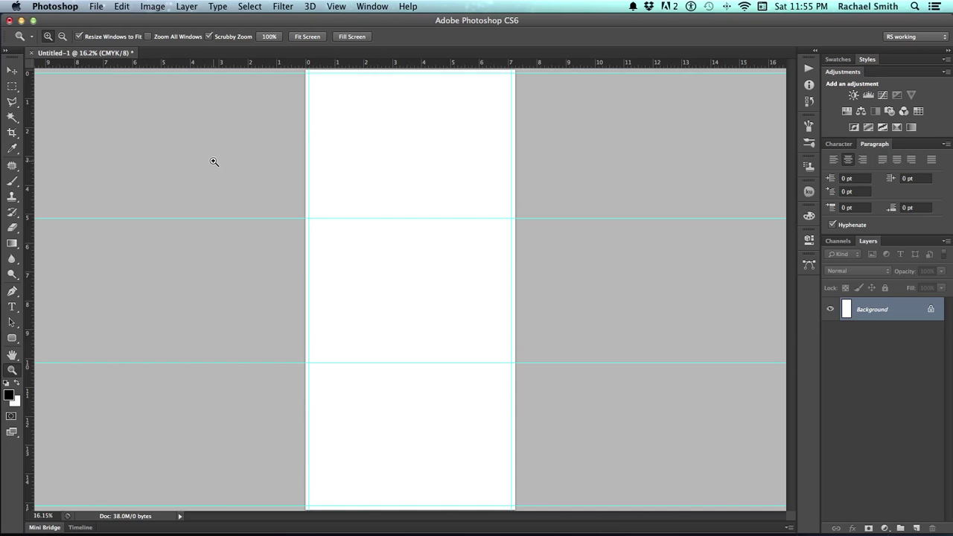
{"action": "left_click", "coordinate": [468, 156]}
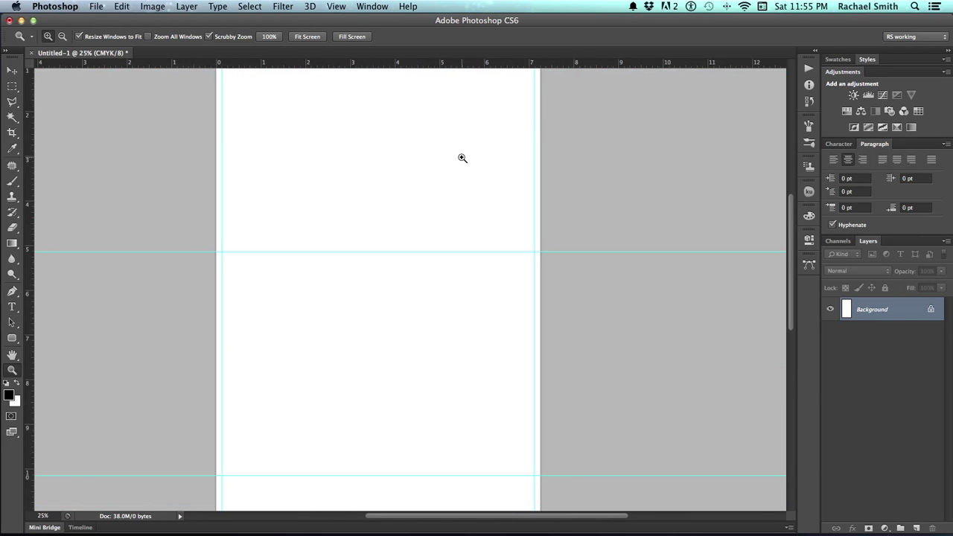
{"action": "left_click", "coordinate": [461, 158]}
{"action": "left_click_drag", "start_coordinate": [365, 166], "coordinate": [386, 292]}
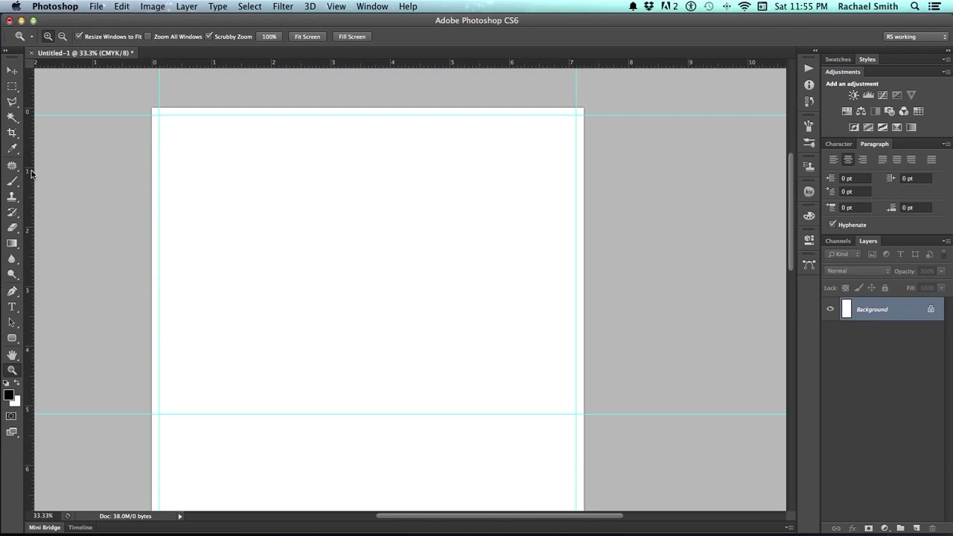
{"action": "left_click", "coordinate": [160, 160]}
{"action": "left_click", "coordinate": [163, 160]}
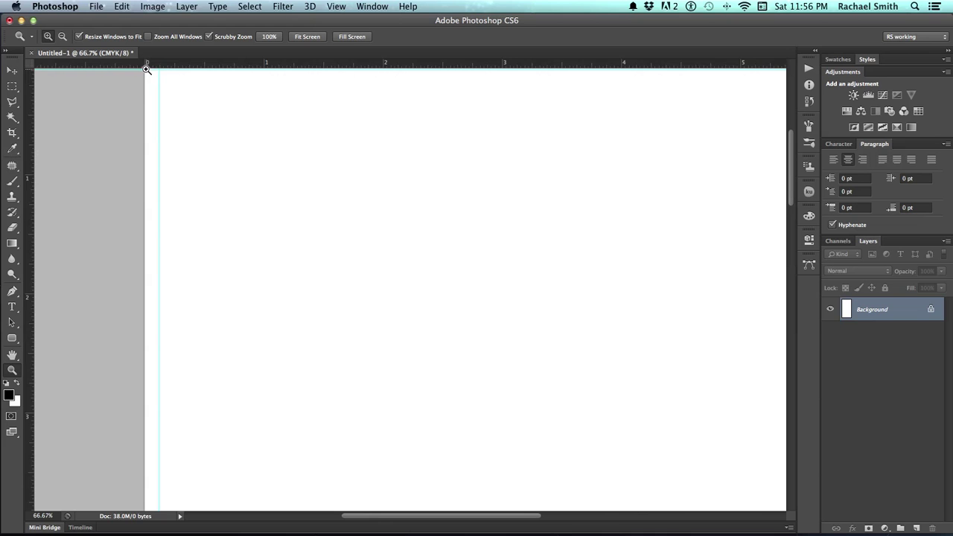
- Reset the ruler origin to the trim corner and add left and top margin guides
{"action": "scroll", "coordinate": [147, 74], "scroll_direction": "up", "scroll_amount": 3}
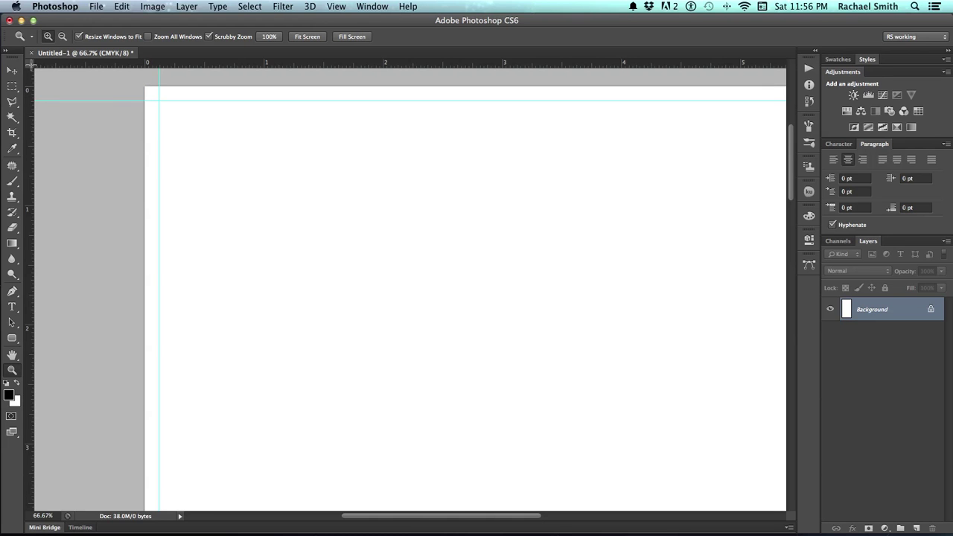
{"action": "left_click_drag", "start_coordinate": [31, 65], "coordinate": [158, 102]}
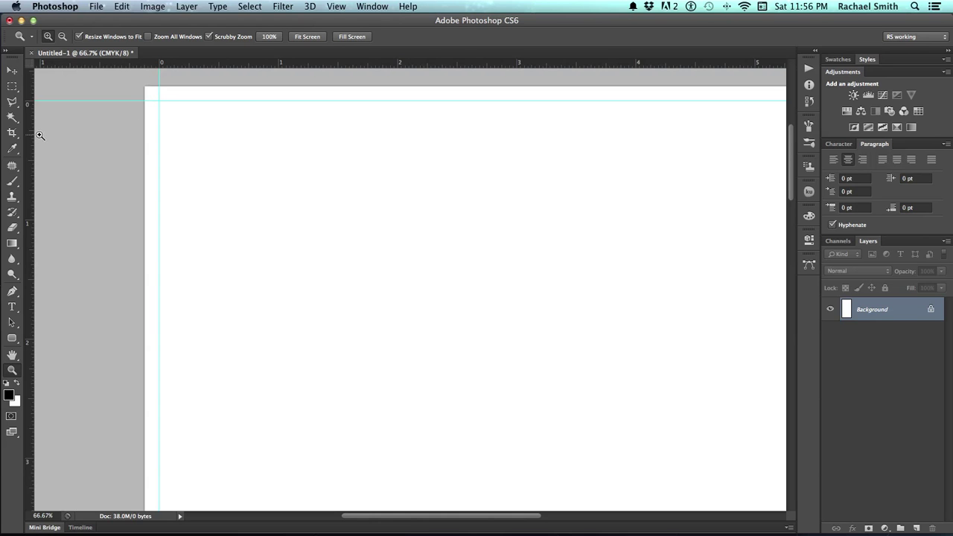
{"action": "left_click_drag", "start_coordinate": [31, 140], "coordinate": [175, 155]}
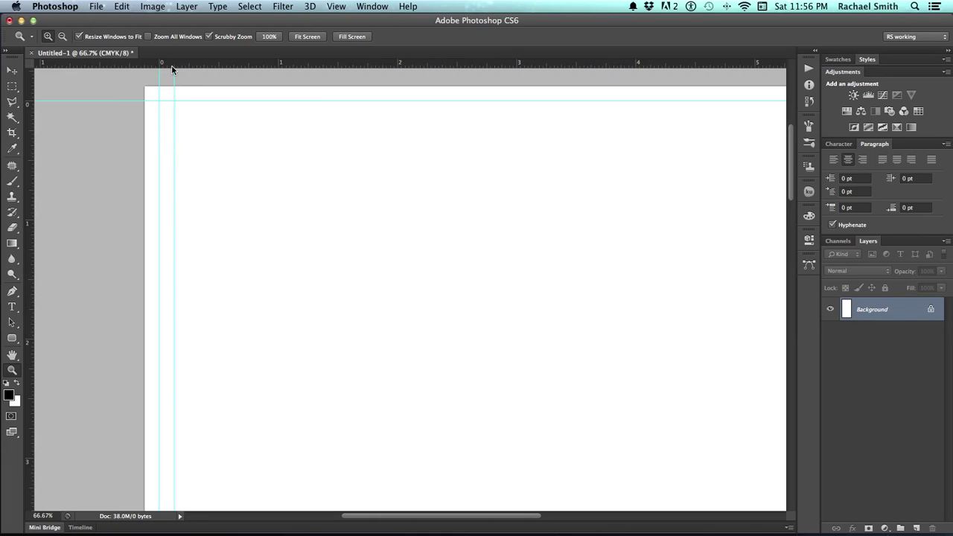
{"action": "left_click_drag", "start_coordinate": [174, 66], "coordinate": [179, 116]}
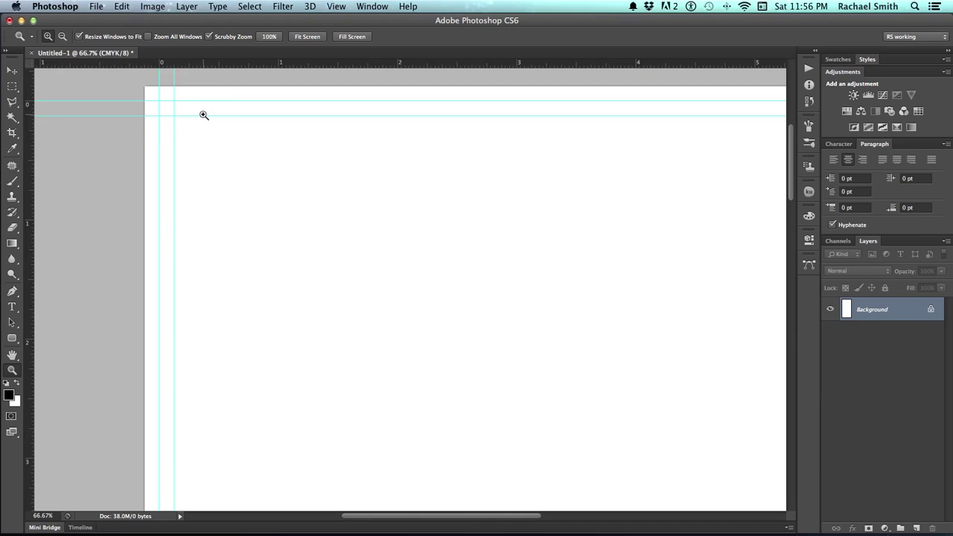
- Add a margin guide inside the right edge and a horizontal guide at 15.000 inches near the bottom
{"action": "scroll", "coordinate": [585, 178], "scroll_direction": "right", "scroll_amount": 1}
{"action": "left_click_drag", "start_coordinate": [585, 179], "coordinate": [153, 177]}
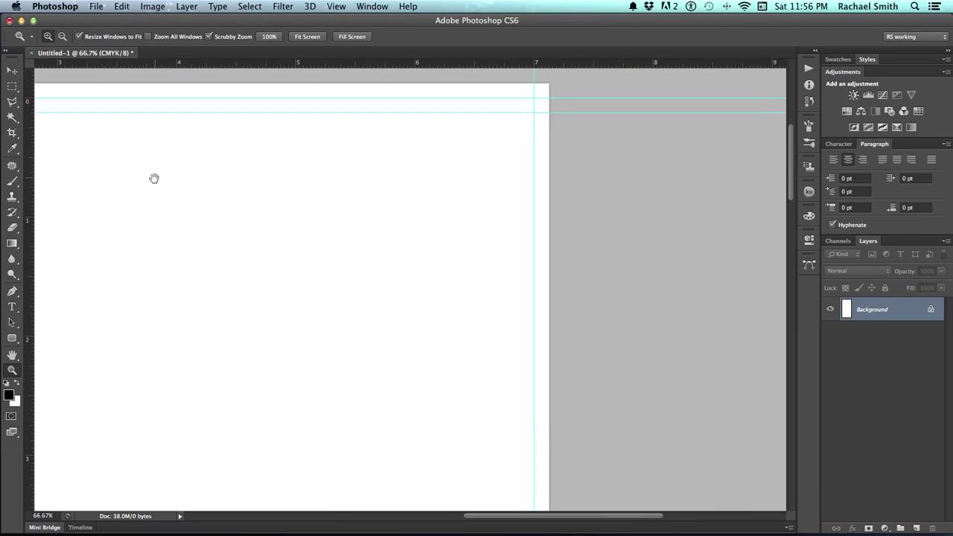
{"action": "left_click_drag", "start_coordinate": [29, 182], "coordinate": [518, 204]}
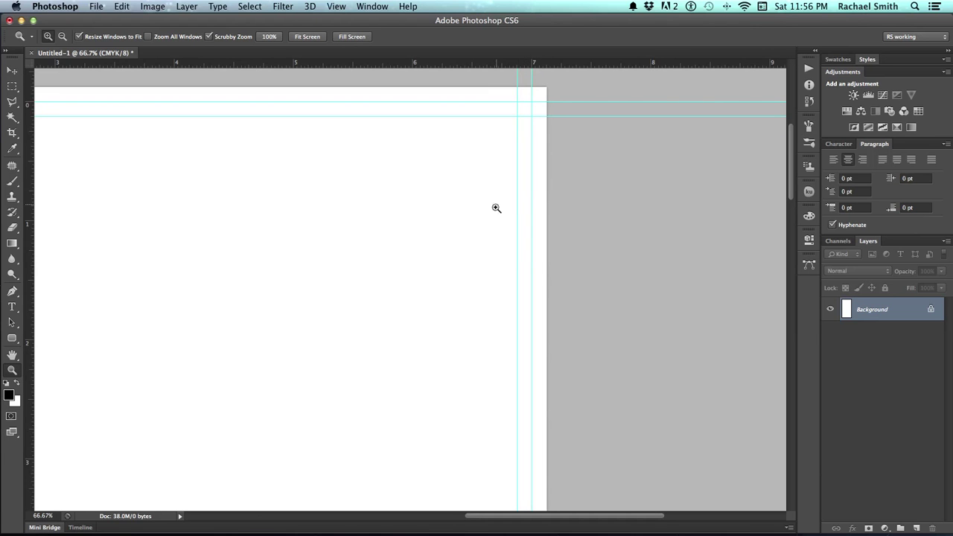
{"action": "key", "text": "super+r"}
{"action": "scroll", "coordinate": [462, 290], "scroll_direction": "down", "scroll_amount": 10}
{"action": "scroll", "coordinate": [440, 284], "scroll_direction": "down", "scroll_amount": 5}
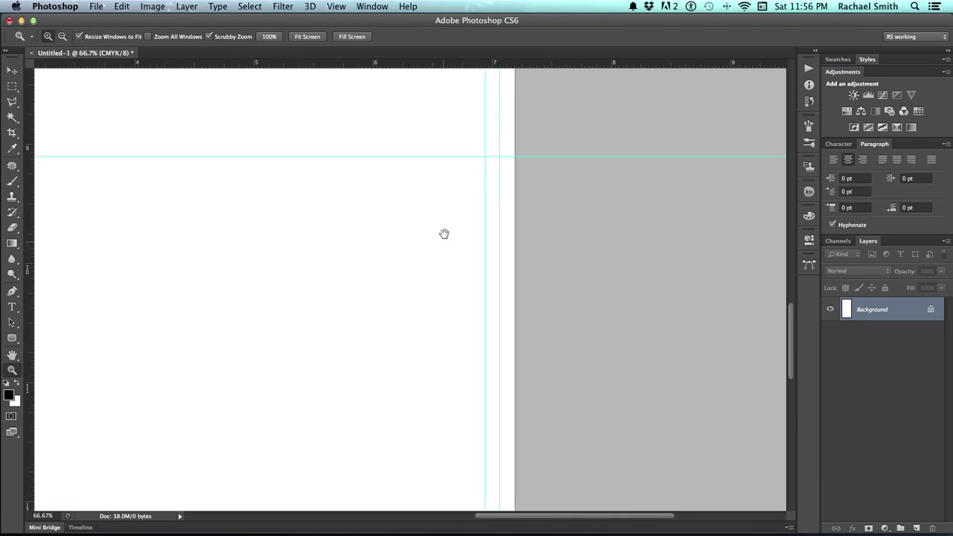
{"action": "key", "text": "super+r"}
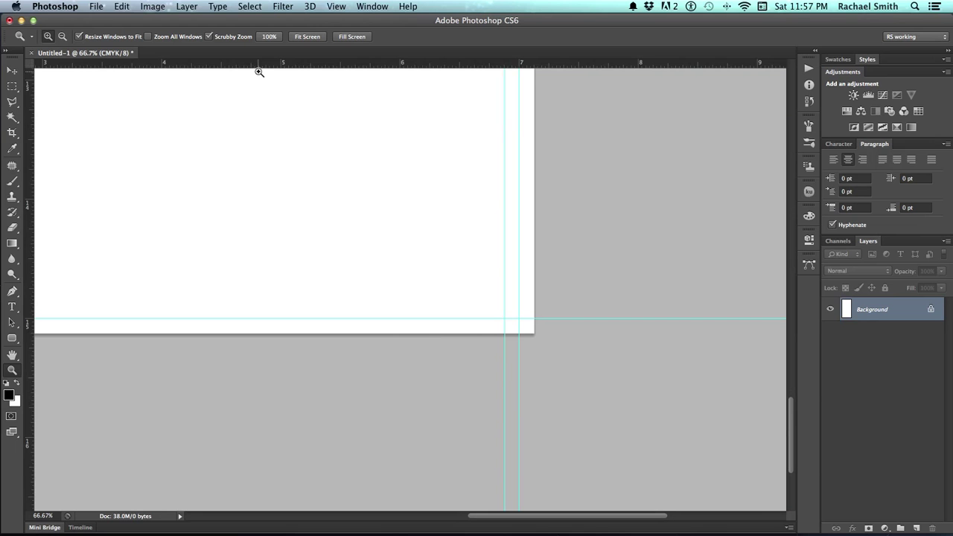
{"action": "left_click_drag", "start_coordinate": [260, 64], "coordinate": [275, 304]}
{"action": "left_click_drag", "start_coordinate": [236, 232], "coordinate": [398, 321]}
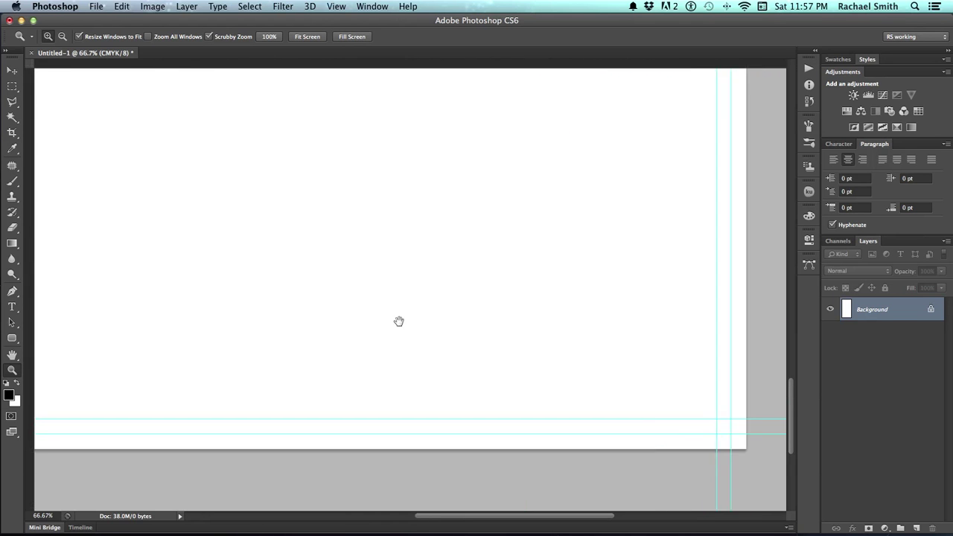
{"action": "key", "text": "super+r"}
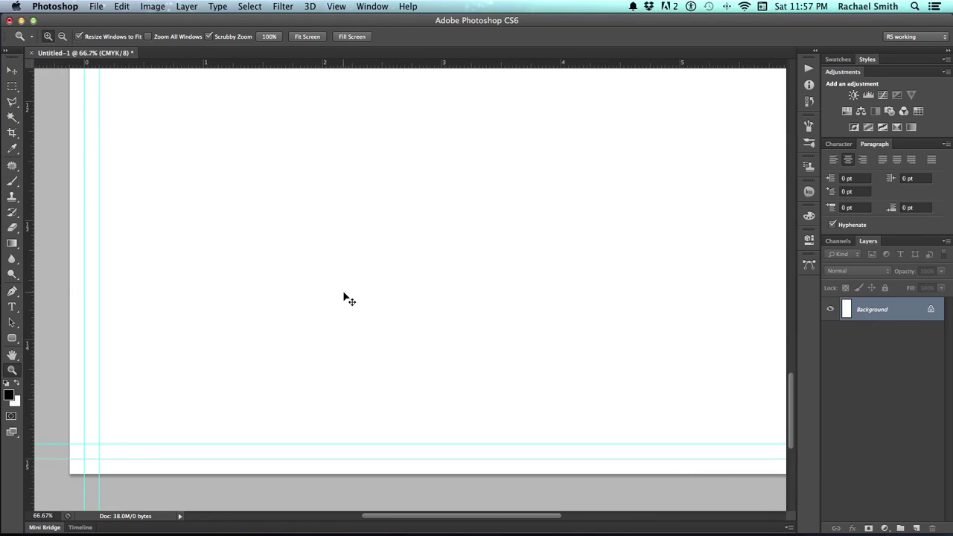
- Zoom into the first fold, set the ruler origin on it, and add guides just above and below
{"action": "key", "text": "super+0"}
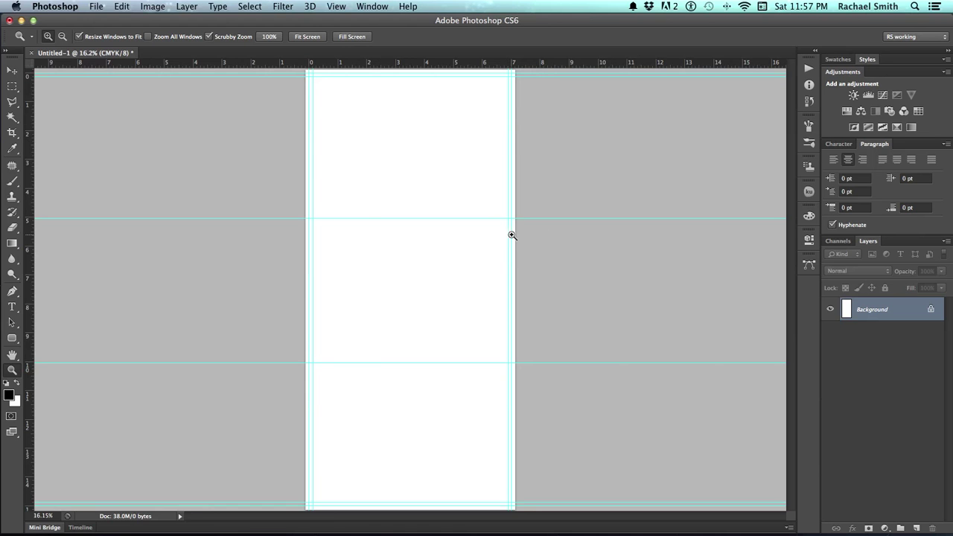
{"action": "left_click_drag", "start_coordinate": [407, 208], "coordinate": [413, 224]}
{"action": "left_click", "coordinate": [413, 223]}
{"action": "left_click", "coordinate": [412, 222]}
{"action": "left_click", "coordinate": [410, 221]}
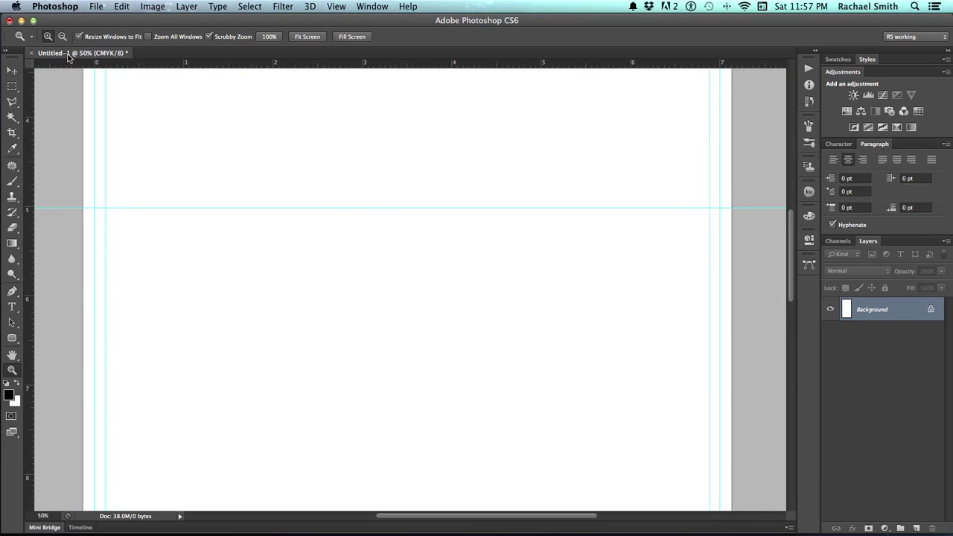
{"action": "left_click_drag", "start_coordinate": [31, 63], "coordinate": [139, 207]}
{"action": "left_click_drag", "start_coordinate": [177, 67], "coordinate": [178, 198]}
{"action": "left_click_drag", "start_coordinate": [183, 67], "coordinate": [189, 219]}
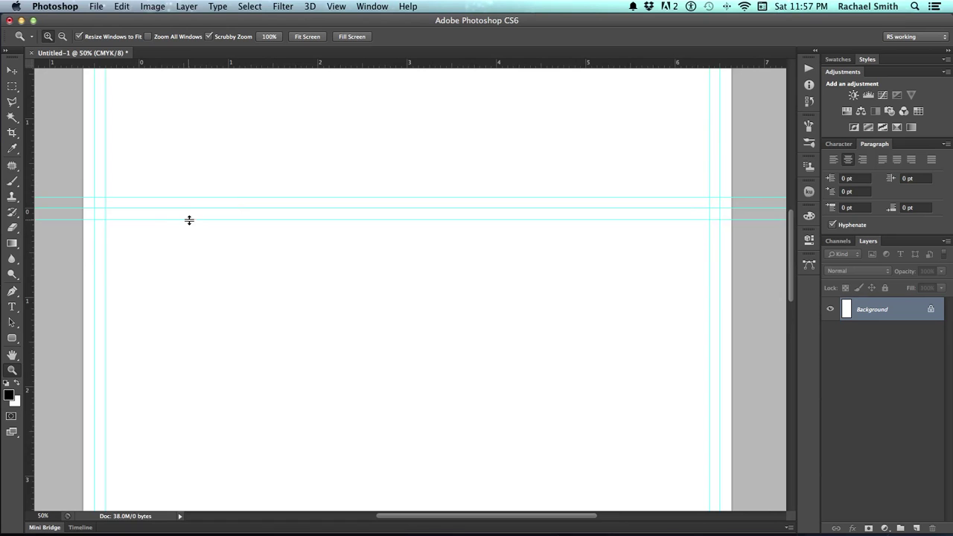
- Add guides flanking the second fold line, then fit the page on screen
{"action": "scroll", "coordinate": [189, 228], "scroll_direction": "down", "scroll_amount": 4}
{"action": "scroll", "coordinate": [190, 227], "scroll_direction": "down", "scroll_amount": 6}
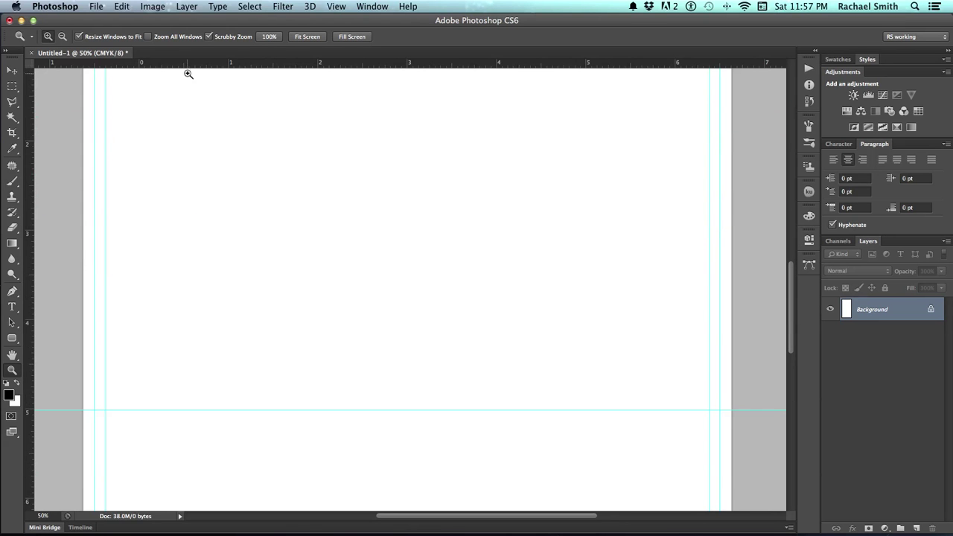
{"action": "left_click_drag", "start_coordinate": [168, 62], "coordinate": [196, 398]}
{"action": "left_click_drag", "start_coordinate": [244, 63], "coordinate": [283, 421]}
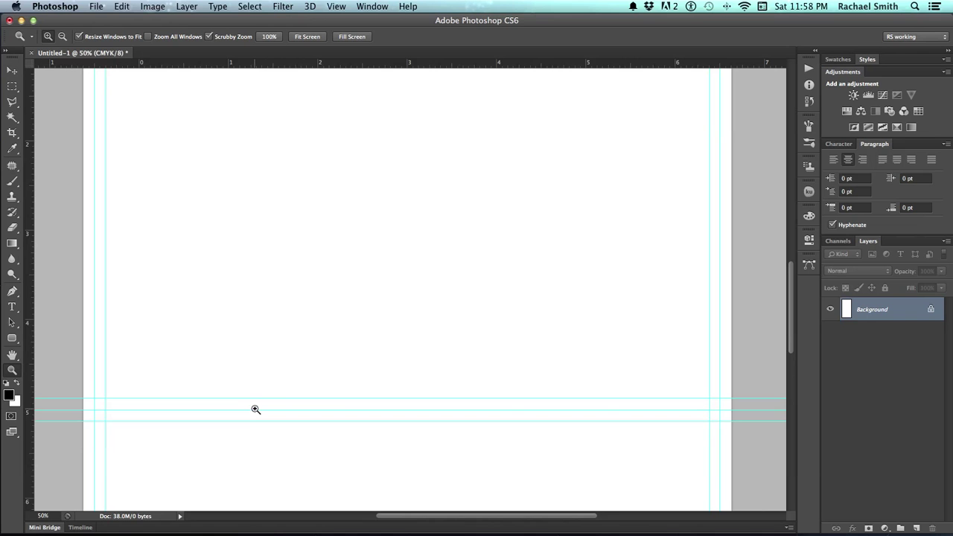
{"action": "key", "text": "super+0"}
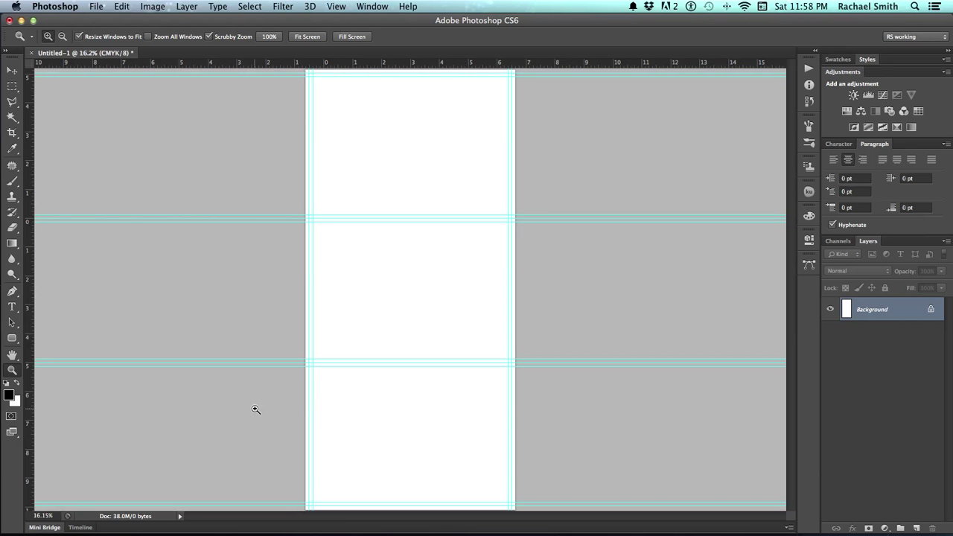
- Zoom to 25% on the top panel and pan it into view
{"action": "left_click", "coordinate": [322, 192]}
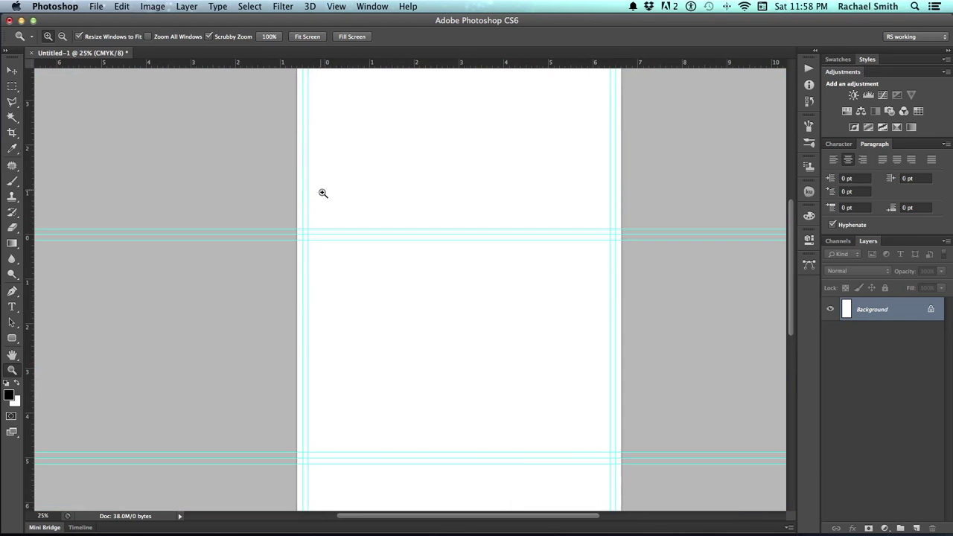
{"action": "left_click_drag", "start_coordinate": [369, 198], "coordinate": [249, 291]}
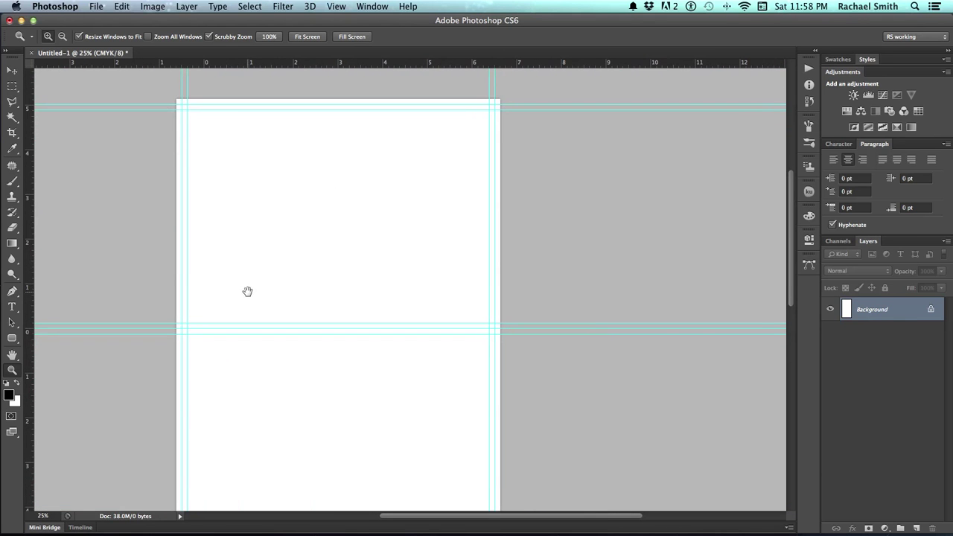
{"action": "key", "text": "m"}
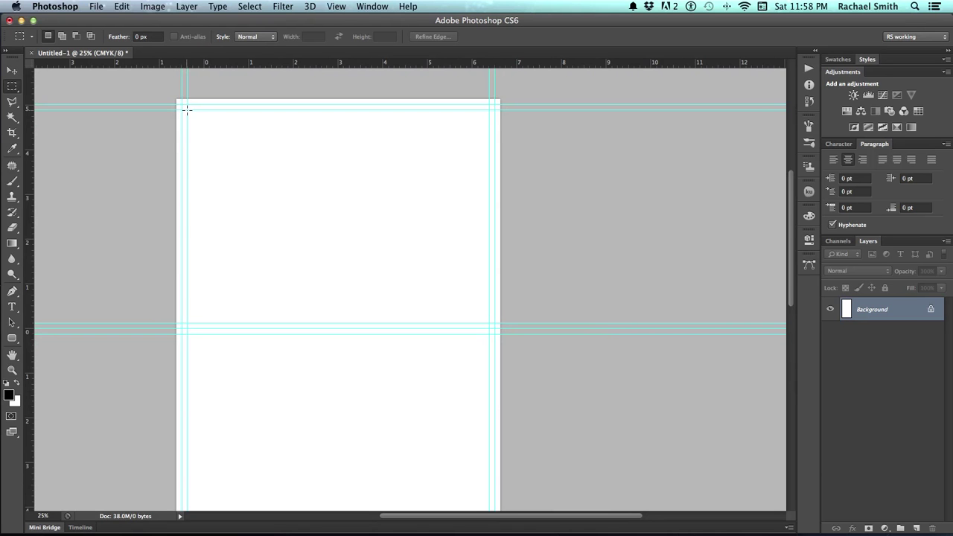
- Fill the top panel's area inside the margin guides with pale mint on a new layer
{"action": "left_click_drag", "start_coordinate": [188, 109], "coordinate": [488, 323]}
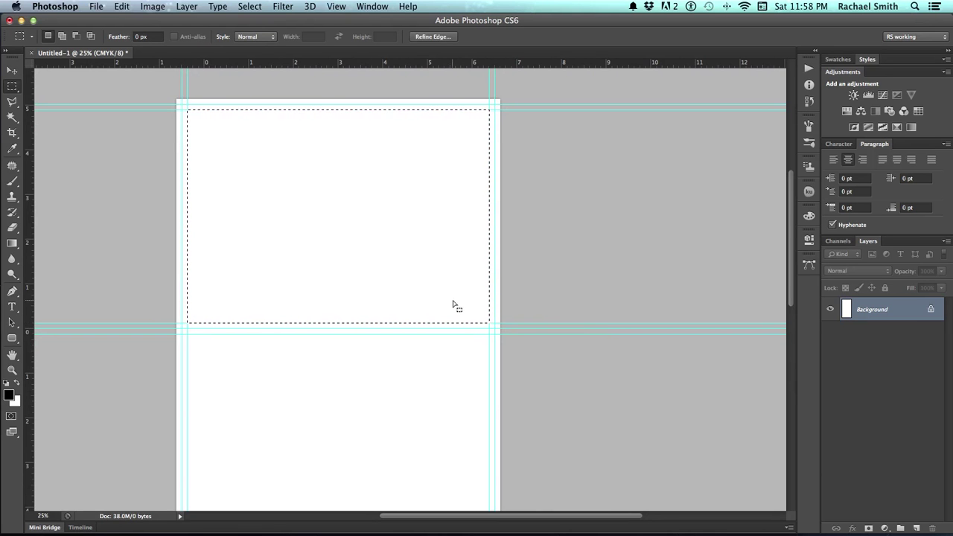
{"action": "key", "text": "ctrl+shift+alt+n"}
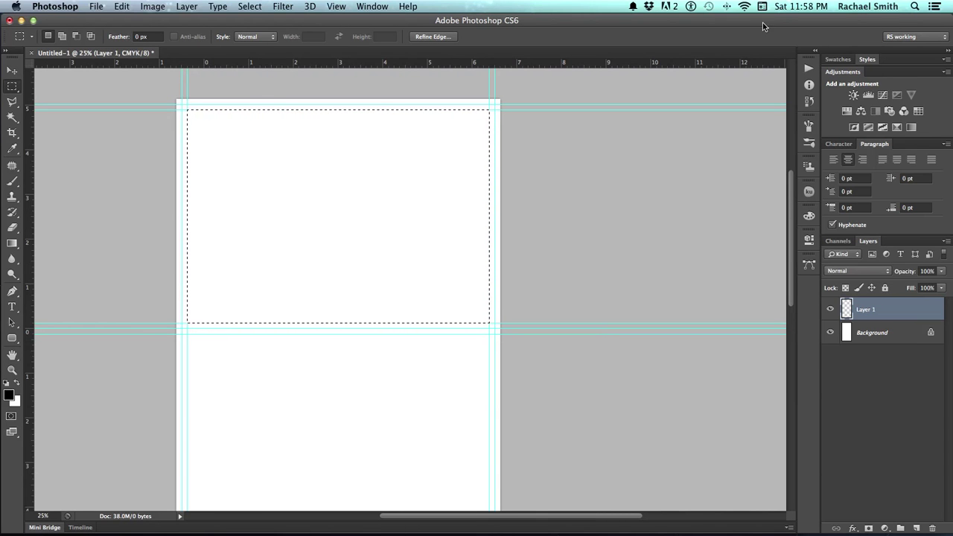
{"action": "left_click", "coordinate": [854, 59]}
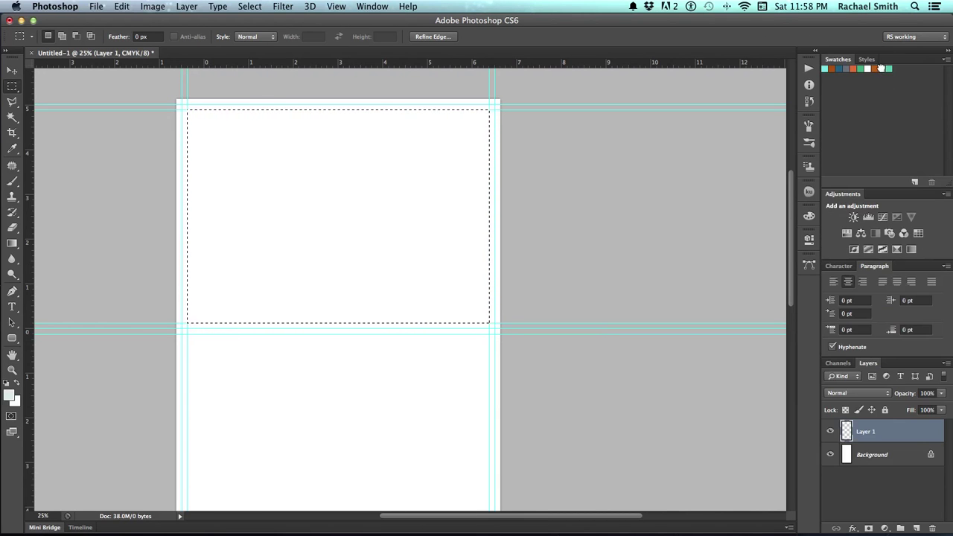
{"action": "left_click", "coordinate": [883, 68]}
{"action": "key", "text": "alt+BackSpace"}
- Copy the mint panel down onto the middle panel and shorten it slightly to fit
{"action": "scroll", "coordinate": [591, 97], "scroll_direction": "down", "scroll_amount": 5}
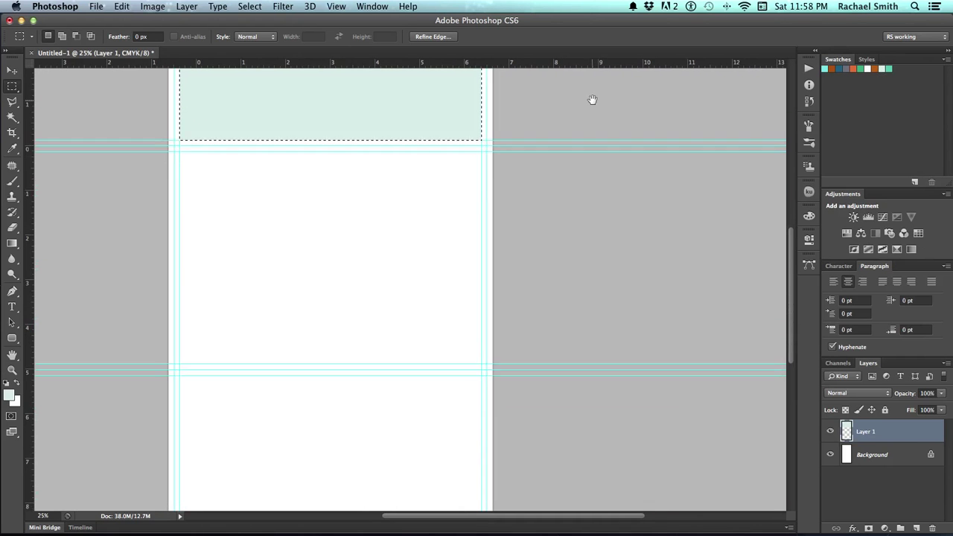
{"action": "left_click_drag", "start_coordinate": [403, 105], "coordinate": [388, 338]}
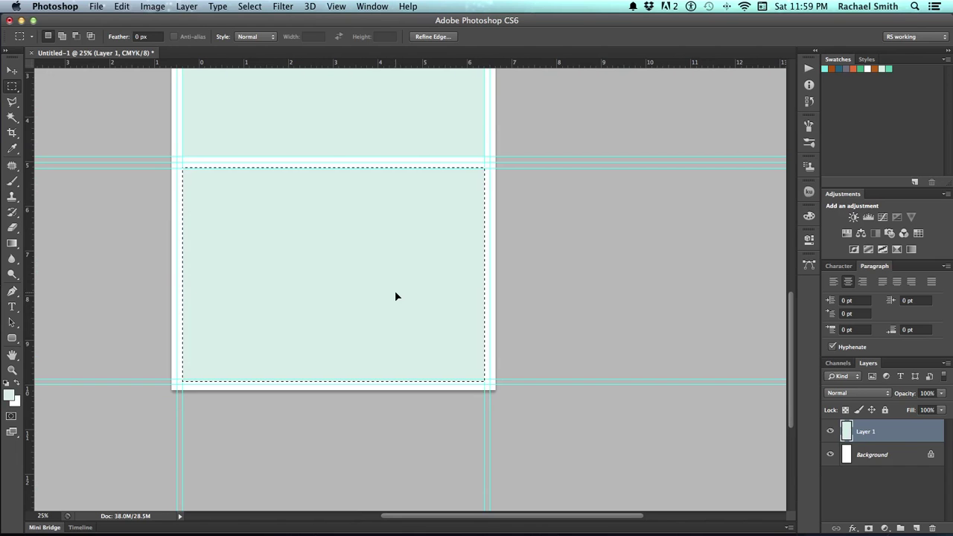
{"action": "key", "text": "super+t"}
{"action": "left_click_drag", "start_coordinate": [333, 381], "coordinate": [334, 378]}
{"action": "key", "text": "Return"}
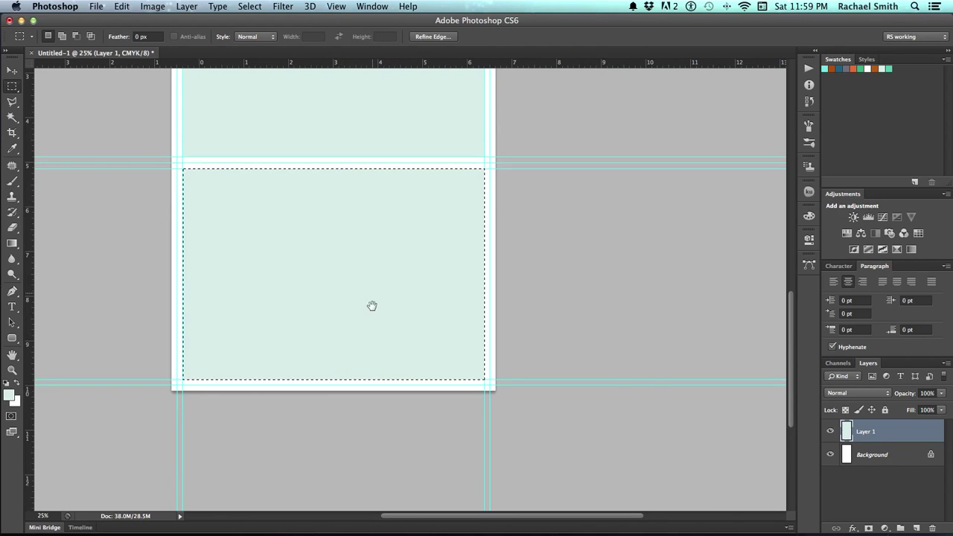
{"action": "scroll", "coordinate": [373, 328], "scroll_direction": "up", "scroll_amount": 3}
{"action": "key", "text": "super+d"}
- Bring the lower panels into view and toggle the tint layer off and on to compare
{"action": "scroll", "coordinate": [358, 373], "scroll_direction": "up", "scroll_amount": 6}
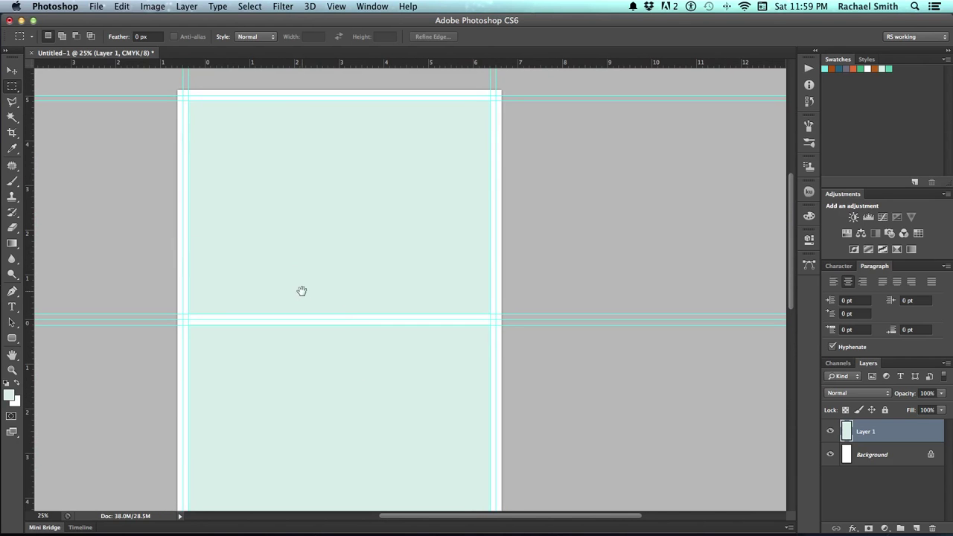
{"action": "left_click_drag", "start_coordinate": [302, 291], "coordinate": [311, 210]}
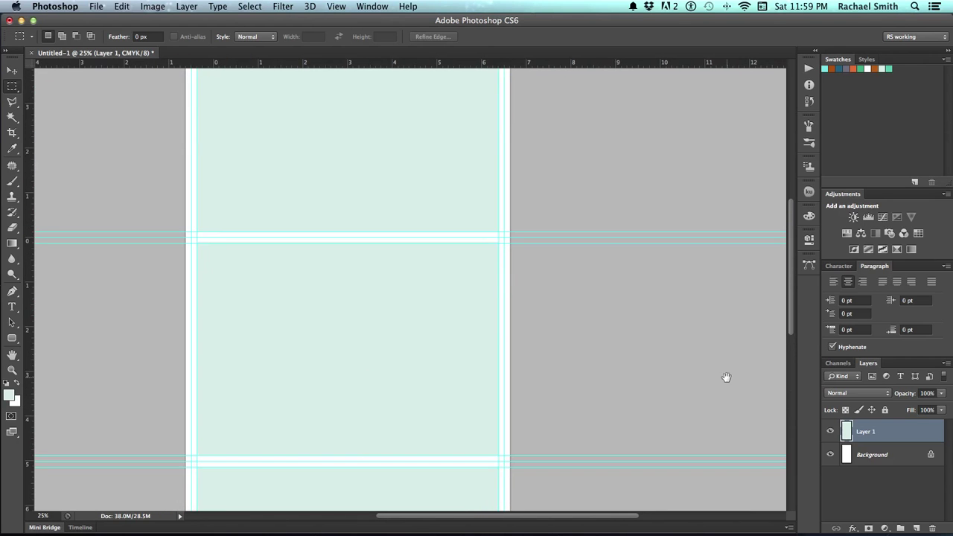
{"action": "left_click", "coordinate": [831, 432]}
{"action": "left_click", "coordinate": [832, 433]}
- Zoom in on the first fold, show the rulers, and reset colours to default black and white
{"action": "key", "text": "z"}
{"action": "left_click", "coordinate": [425, 266]}
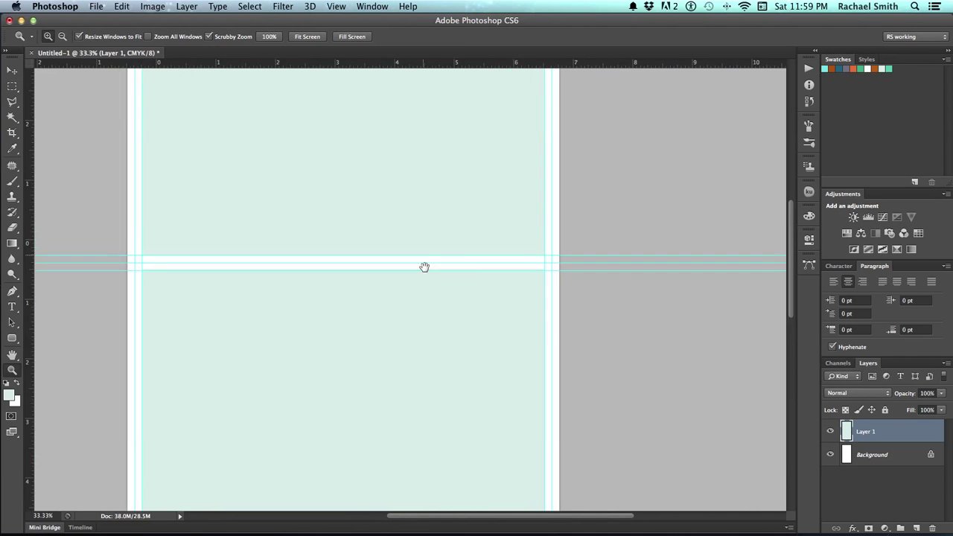
{"action": "left_click_drag", "start_coordinate": [426, 266], "coordinate": [420, 242]}
{"action": "scroll", "coordinate": [420, 242], "scroll_direction": "down", "scroll_amount": 10}
{"action": "key", "text": "super+r"}
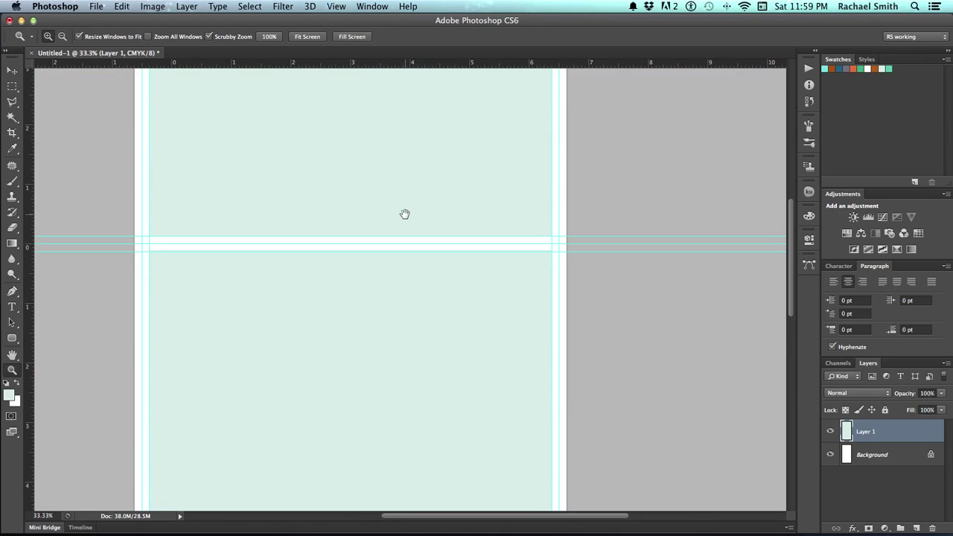
{"action": "key", "text": "d"}
- Set the Pen tool to Shape mode with a grey-blue, dotted stroke
{"action": "key", "text": "p"}
{"action": "left_click", "coordinate": [57, 36]}
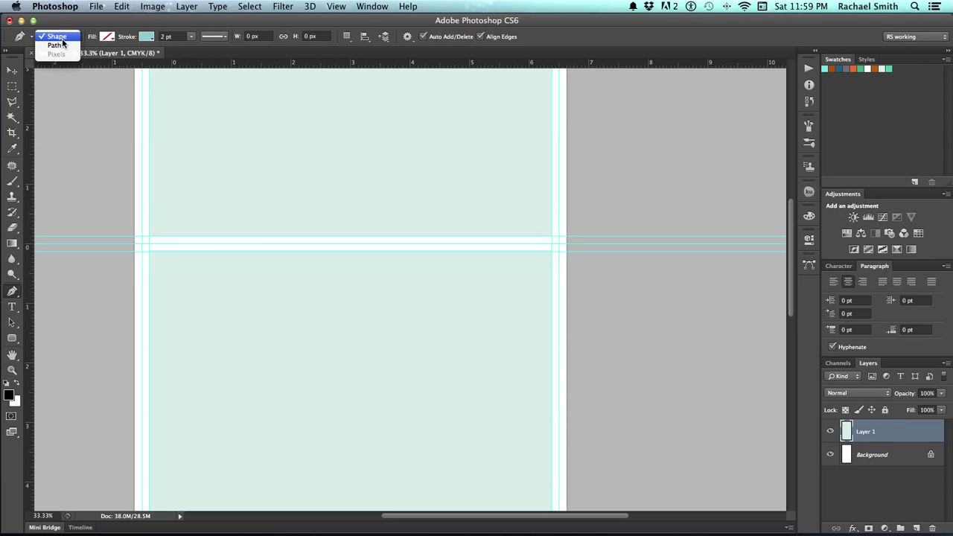
{"action": "left_click", "coordinate": [58, 37]}
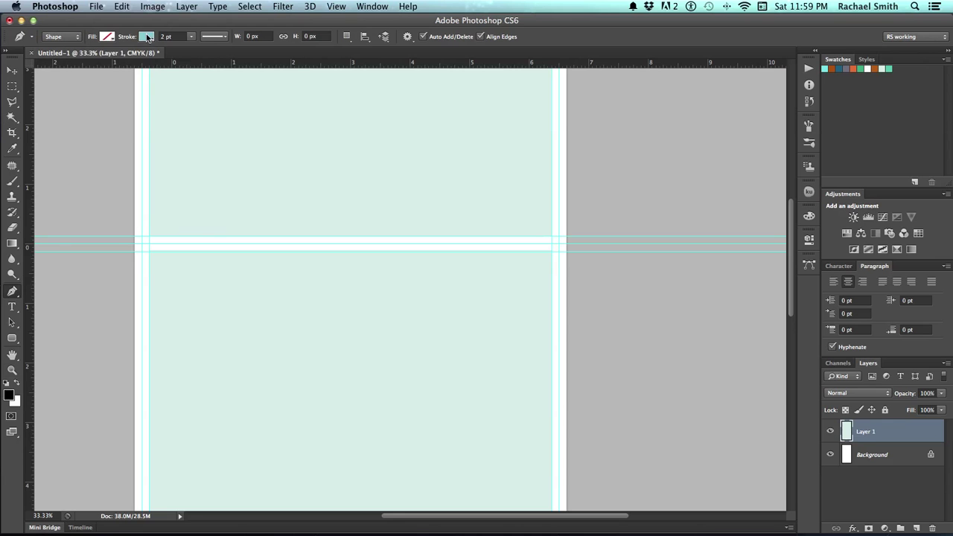
{"action": "left_click", "coordinate": [108, 37]}
{"action": "left_click", "coordinate": [114, 95]}
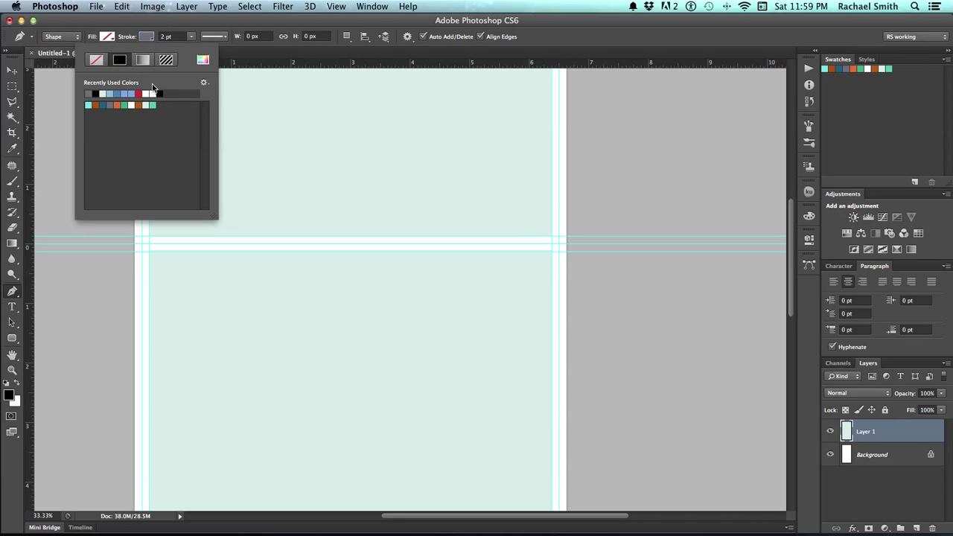
{"action": "left_click", "coordinate": [208, 39]}
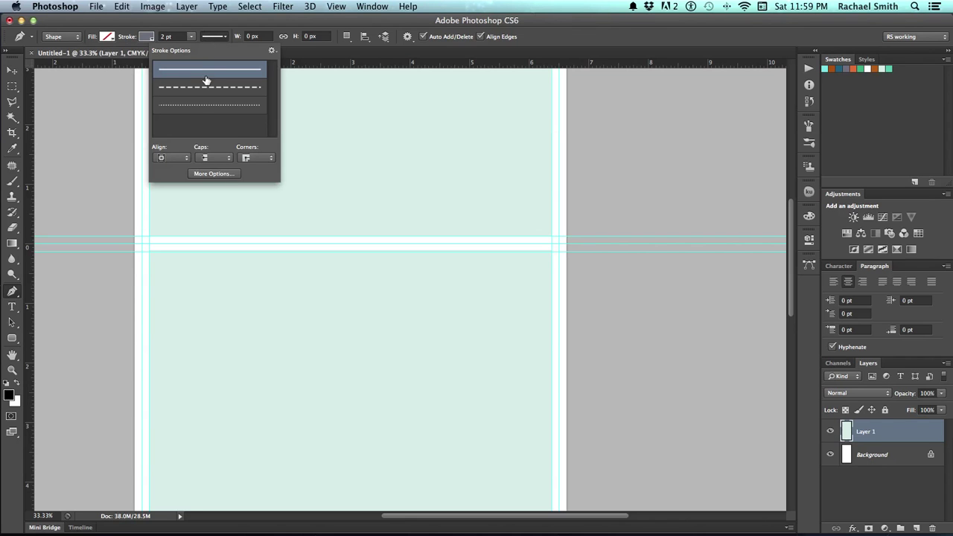
{"action": "left_click", "coordinate": [202, 105]}
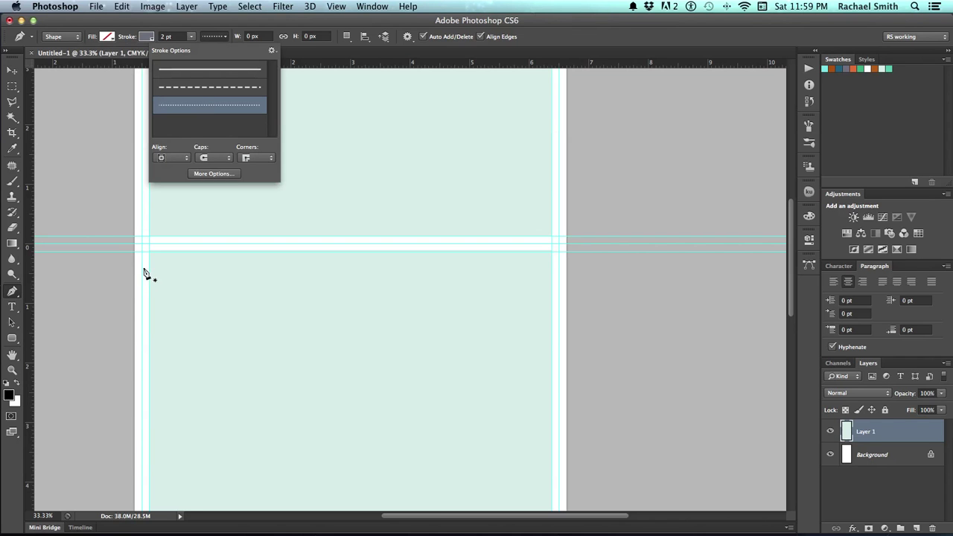
- Draw the dotted line from the left to the right page edge along the first fold
{"action": "left_click", "coordinate": [135, 244]}
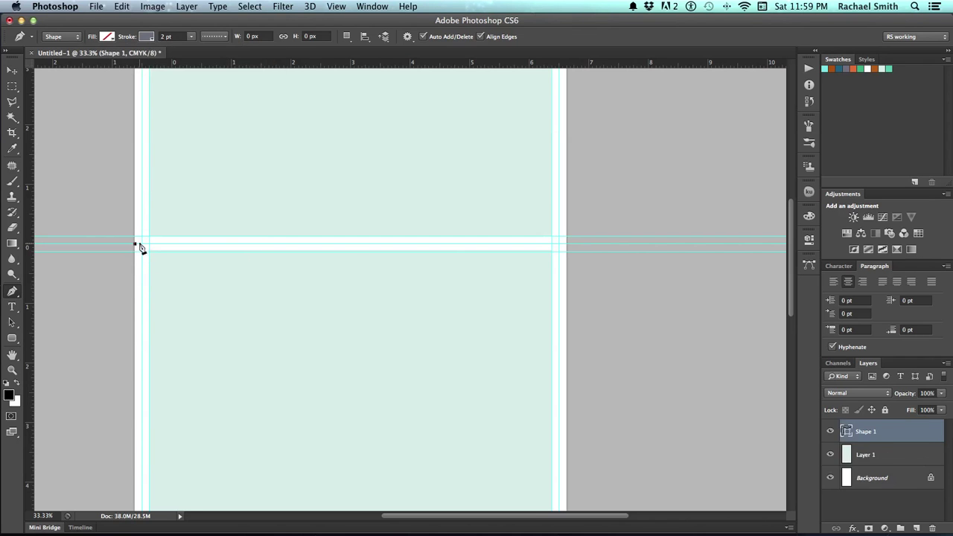
{"action": "left_click", "coordinate": [567, 244]}
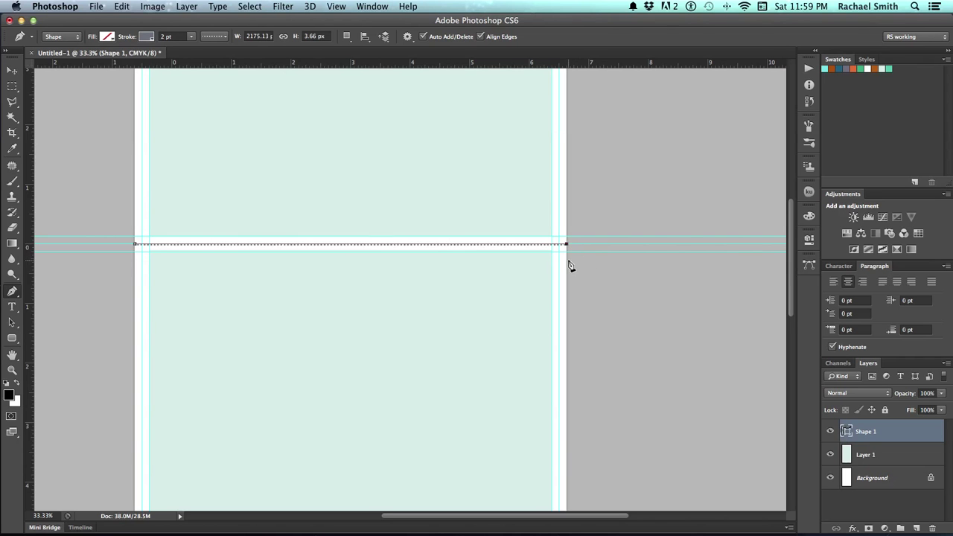
{"action": "left_click", "coordinate": [596, 305], "text": "super"}
- Hide the guides via View > Show and duplicate the Shape 1 line layer
{"action": "left_click", "coordinate": [336, 6]}
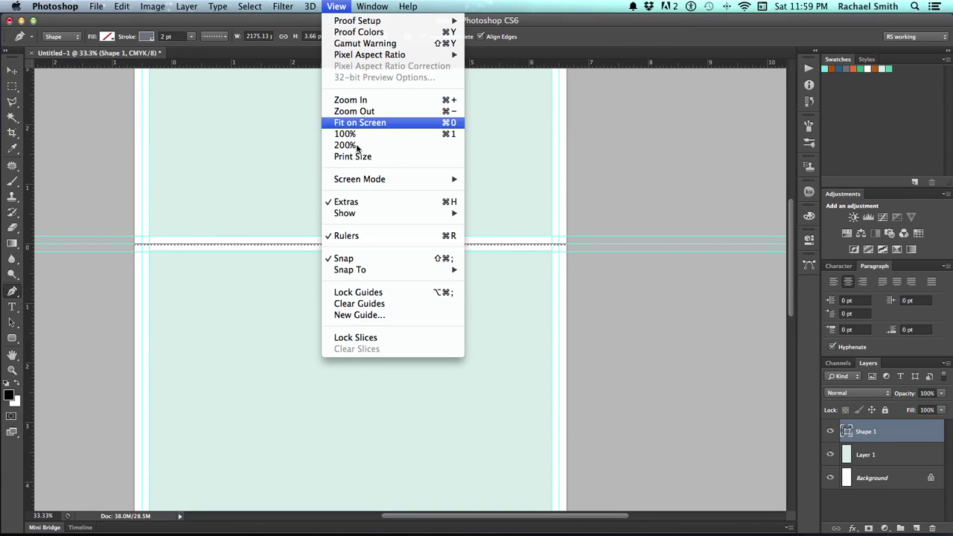
{"action": "mouse_move", "coordinate": [344, 213]}
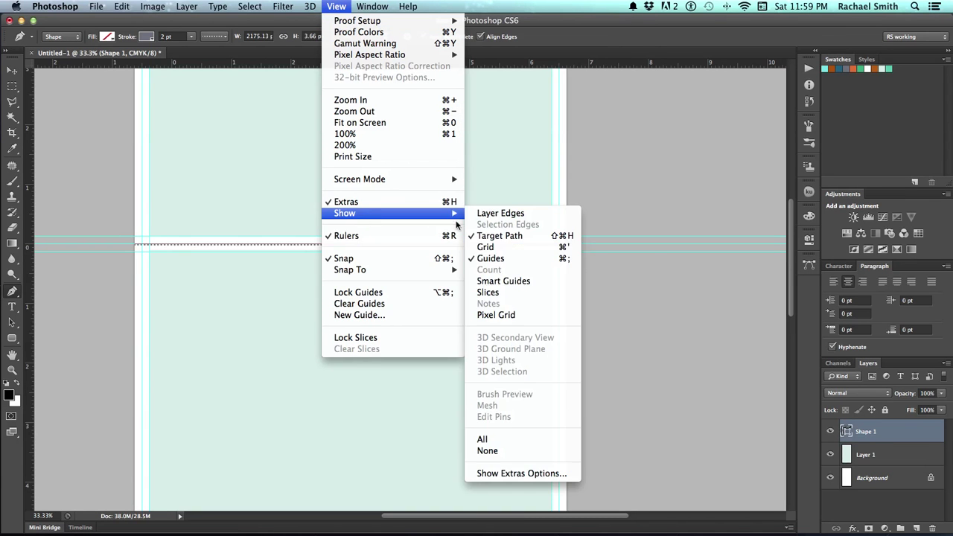
{"action": "left_click", "coordinate": [489, 259]}
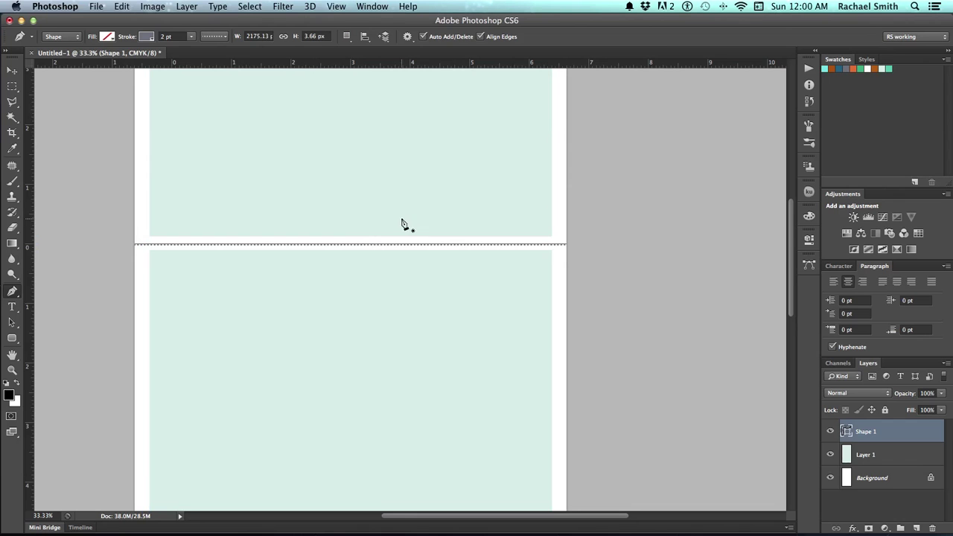
{"action": "scroll", "coordinate": [500, 347], "scroll_direction": "down", "scroll_amount": 5}
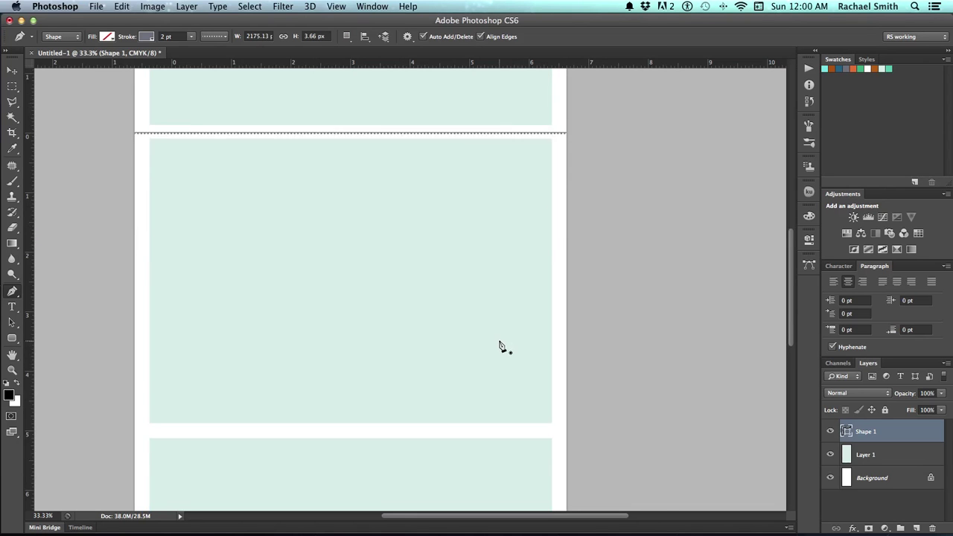
{"action": "scroll", "coordinate": [500, 346], "scroll_direction": "up", "scroll_amount": 2}
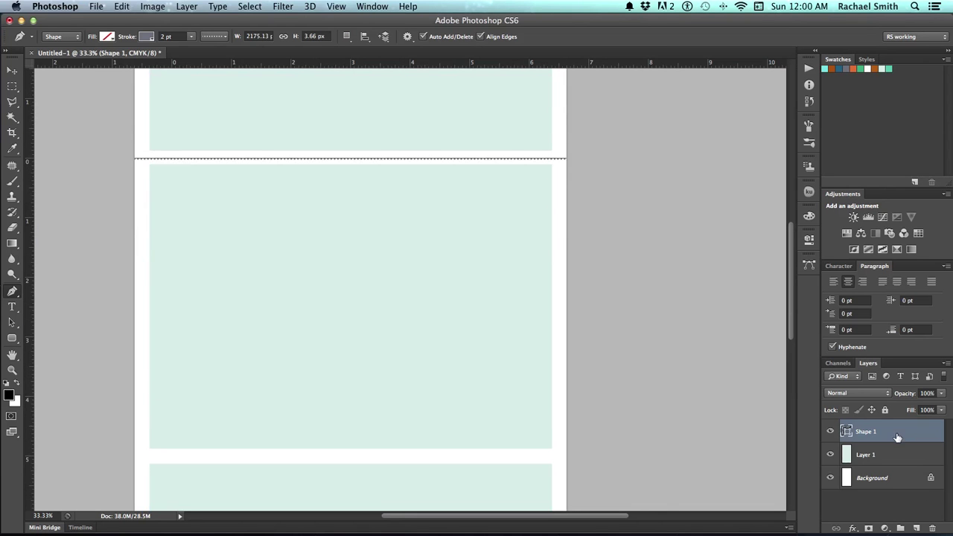
{"action": "left_click_drag", "start_coordinate": [897, 434], "coordinate": [917, 528]}
- Move the copied line down 5 inches onto the second fold and show the guides again
{"action": "scroll", "coordinate": [570, 455], "scroll_direction": "down", "scroll_amount": 2}
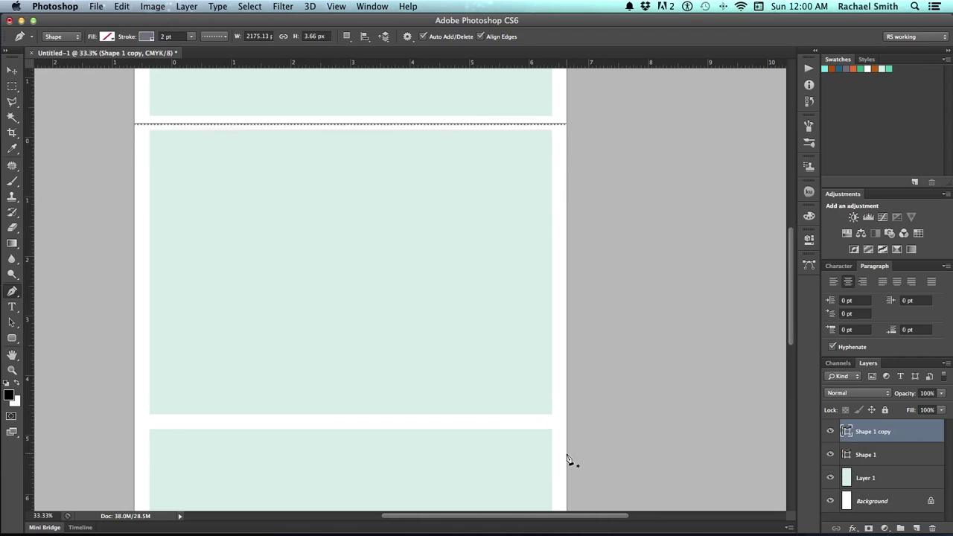
{"action": "key", "text": "v"}
{"action": "left_click_drag", "start_coordinate": [348, 139], "coordinate": [345, 431]}
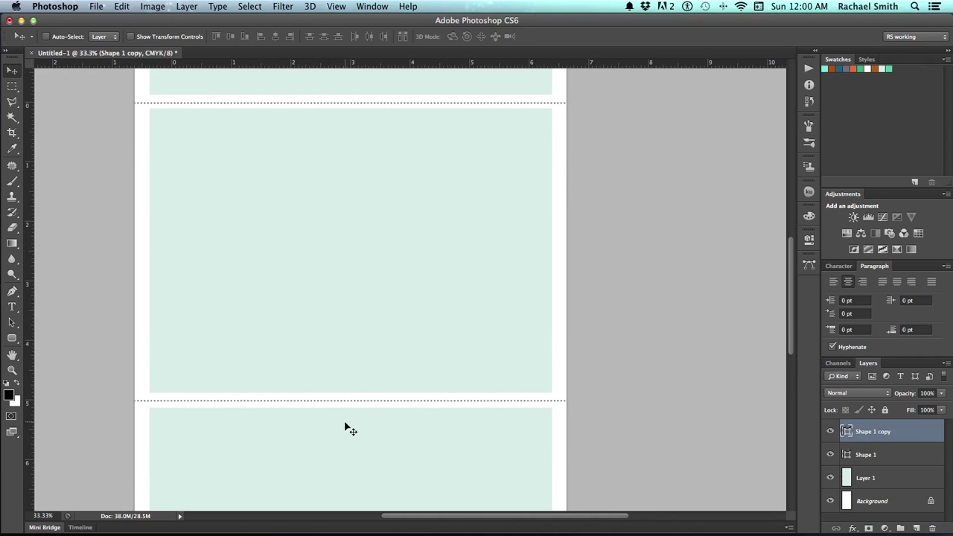
{"action": "scroll", "coordinate": [351, 270], "scroll_direction": "up", "scroll_amount": 4}
{"action": "scroll", "coordinate": [348, 266], "scroll_direction": "up", "scroll_amount": 5}
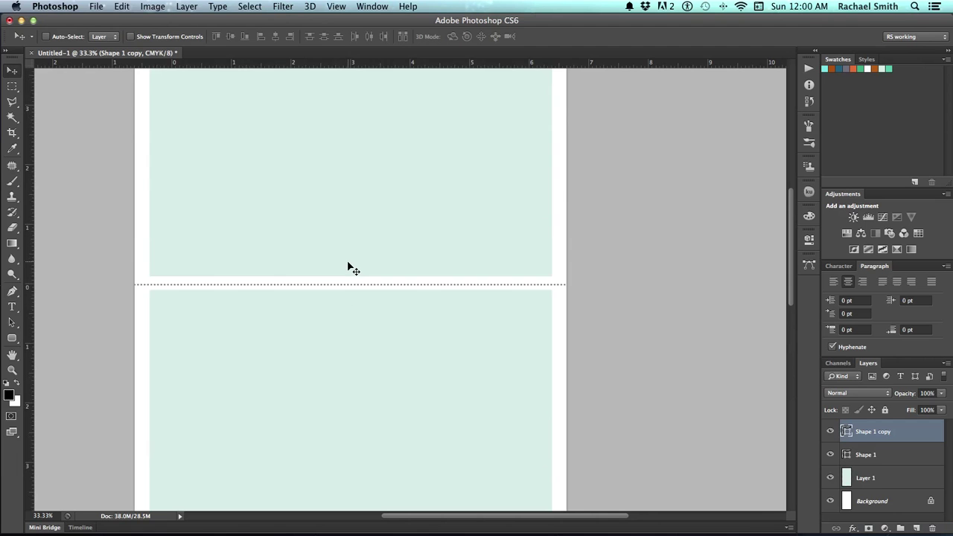
{"action": "scroll", "coordinate": [351, 267], "scroll_direction": "down", "scroll_amount": 3}
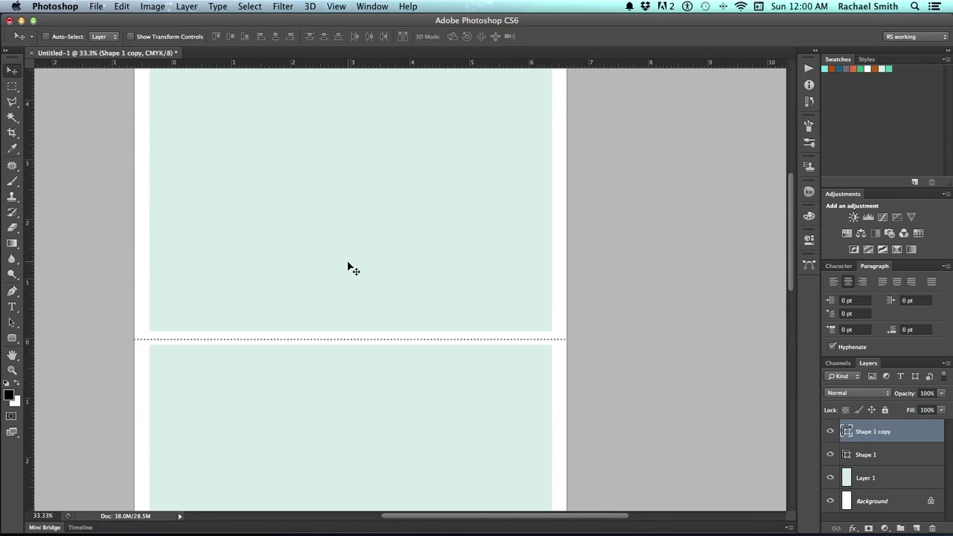
{"action": "scroll", "coordinate": [351, 266], "scroll_direction": "up", "scroll_amount": 2}
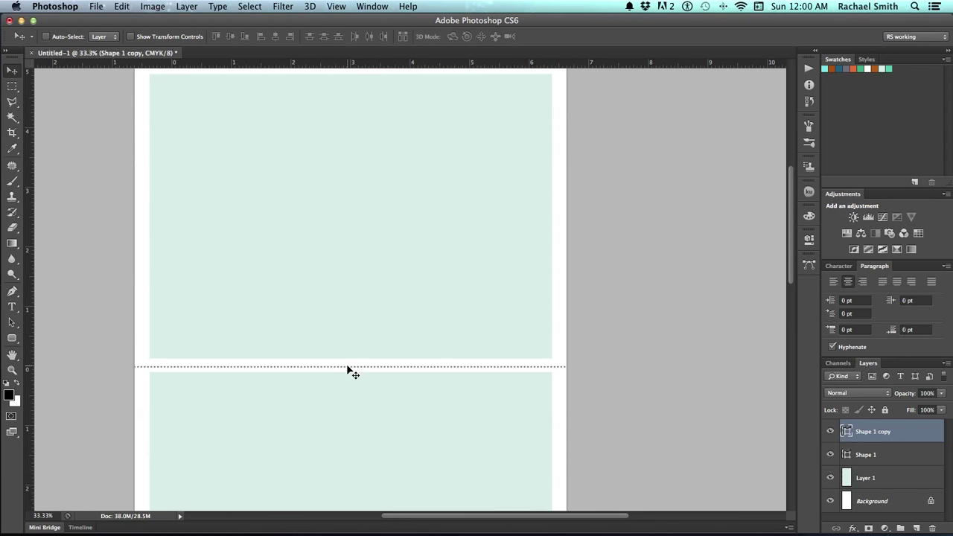
{"action": "key", "text": "super+semicolon"}
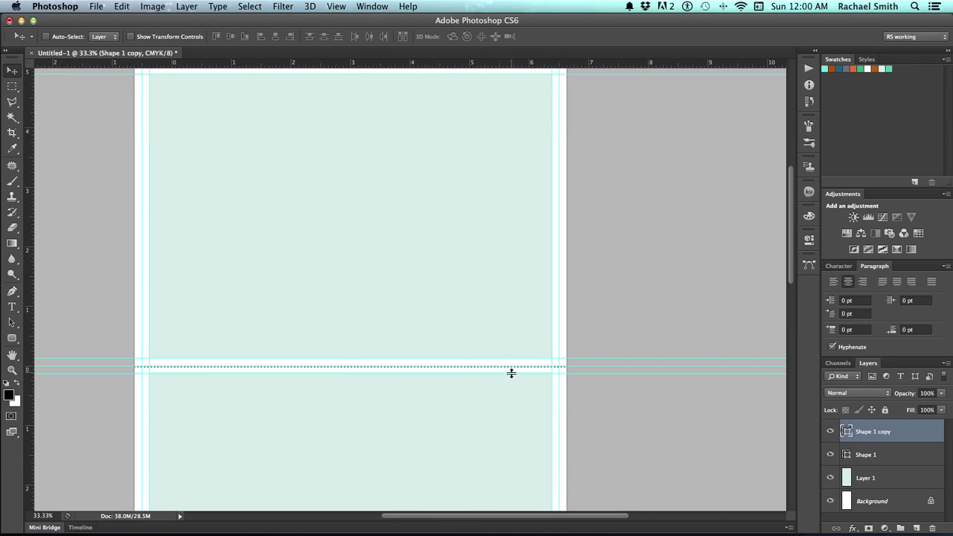
{"action": "scroll", "coordinate": [483, 355], "scroll_direction": "up", "scroll_amount": 3}
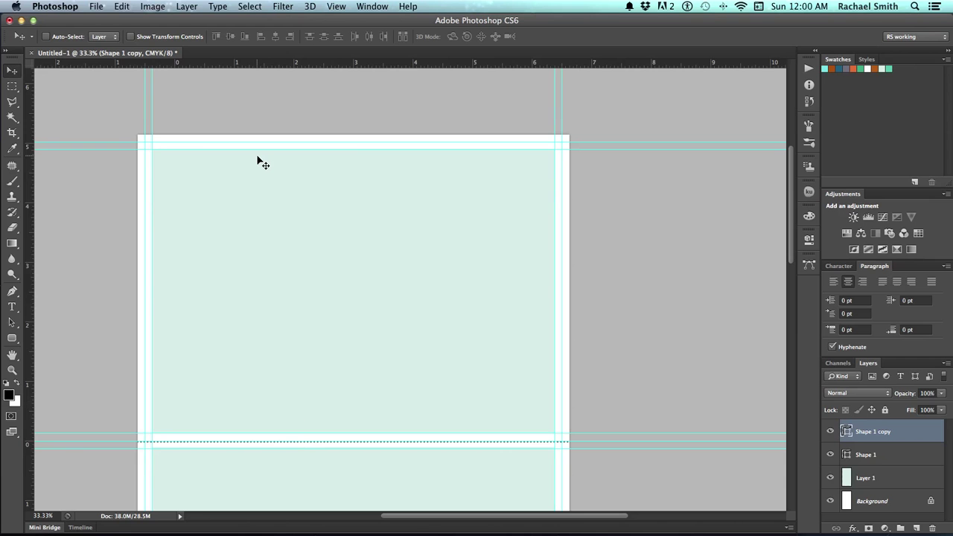
- Merge the tint and fold-line layers into one layer and check its visibility
{"action": "key", "text": "super+0"}
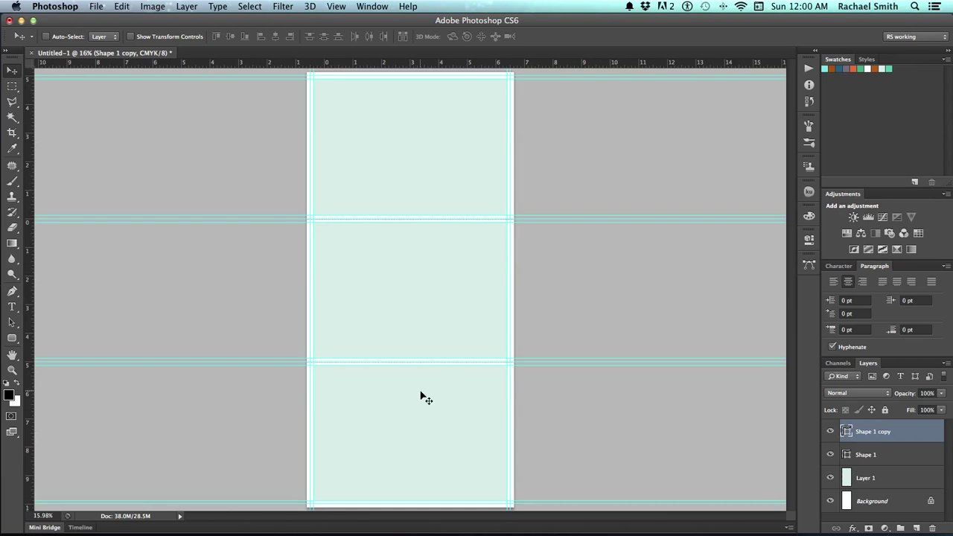
{"action": "left_click", "coordinate": [877, 480], "text": "shift"}
{"action": "key", "text": "super+e"}
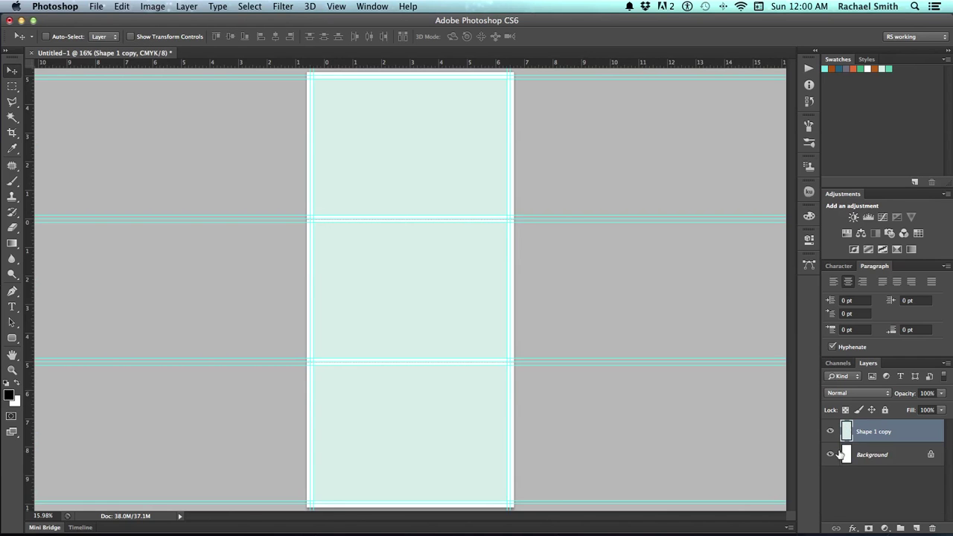
{"action": "left_click", "coordinate": [831, 433]}
{"action": "left_click", "coordinate": [831, 433]}
- Rename the merged layer 'Template DONT PRINT' and give it a red label
{"action": "double_click", "coordinate": [876, 432]}
{"action": "type", "text": "Template DONT PRINT"}
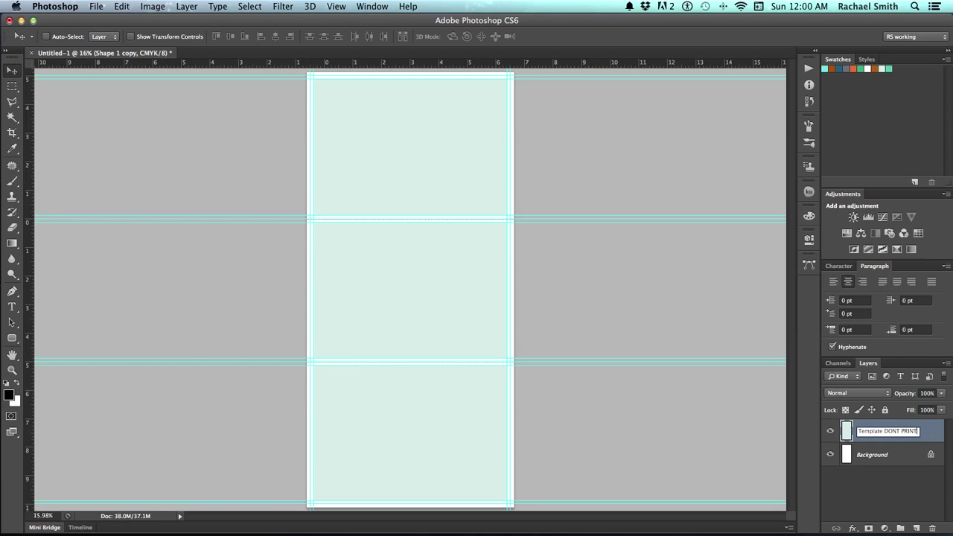
{"action": "key", "text": "Return"}
{"action": "right_click", "coordinate": [924, 432]}
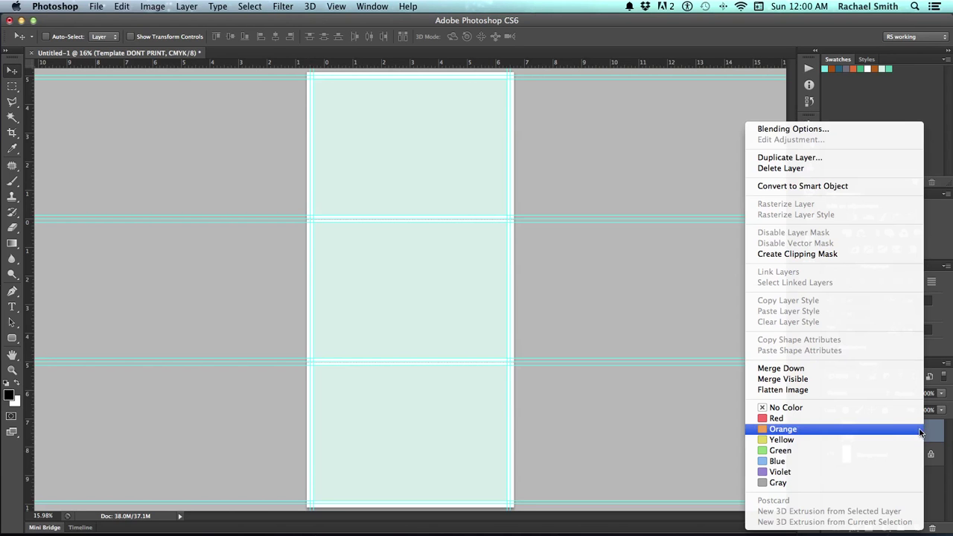
{"action": "left_click", "coordinate": [891, 422]}
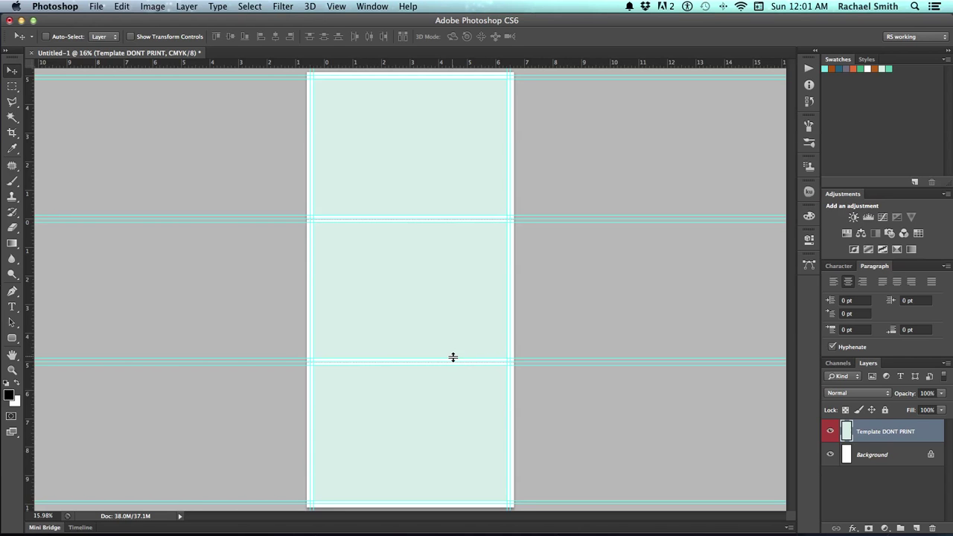
- Save as '7x15 tricard template.psd', accepting maximum compatibility in the format options
{"action": "key", "text": "super+s"}
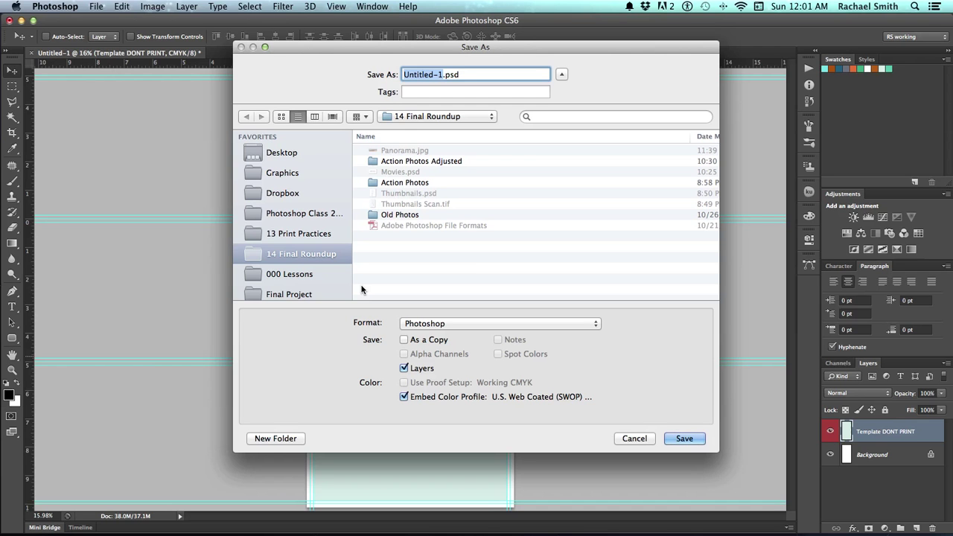
{"action": "type", "text": "7"}
{"action": "type", "text": "x15"}
{"action": "type", "text": " tricar"}
{"action": "type", "text": "d temp"}
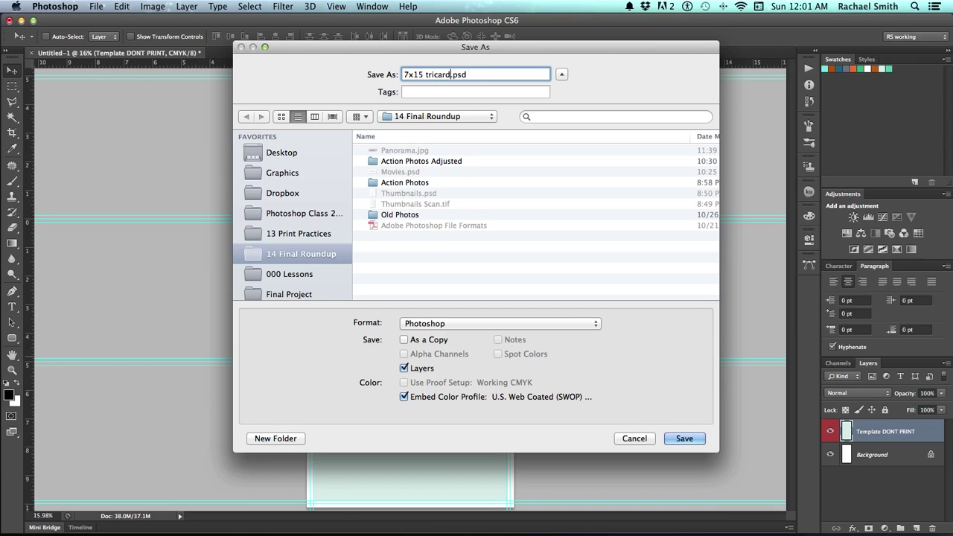
{"action": "type", "text": "late"}
{"action": "key", "text": "Return"}
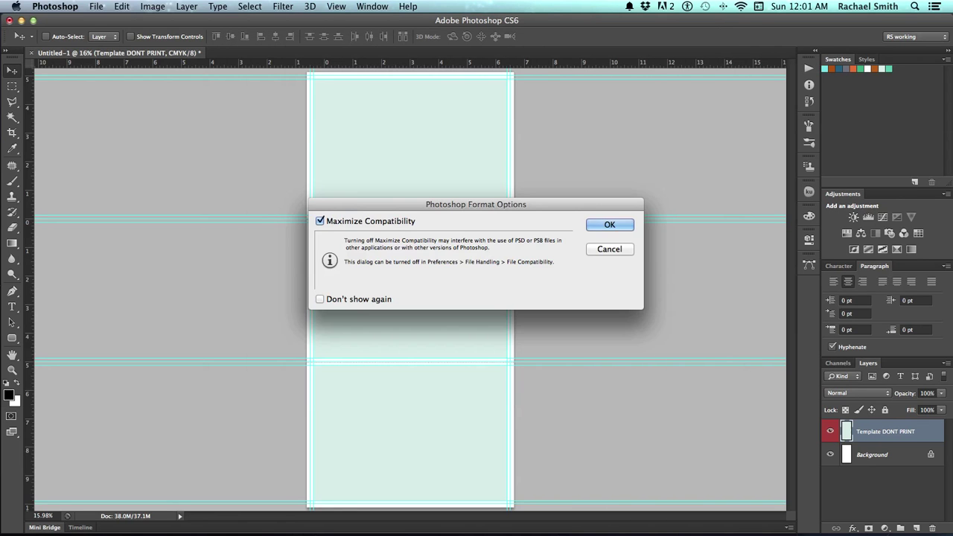
{"action": "key", "text": "Return"}
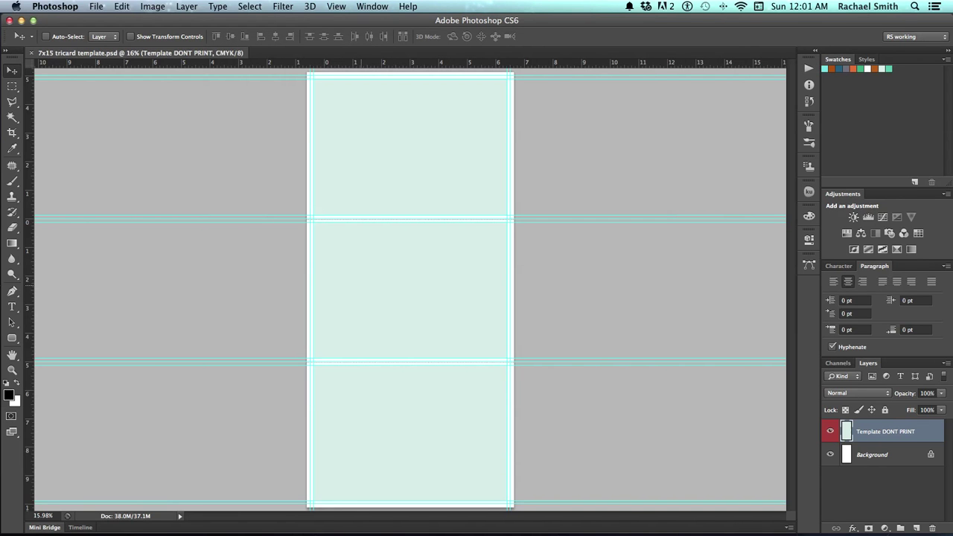